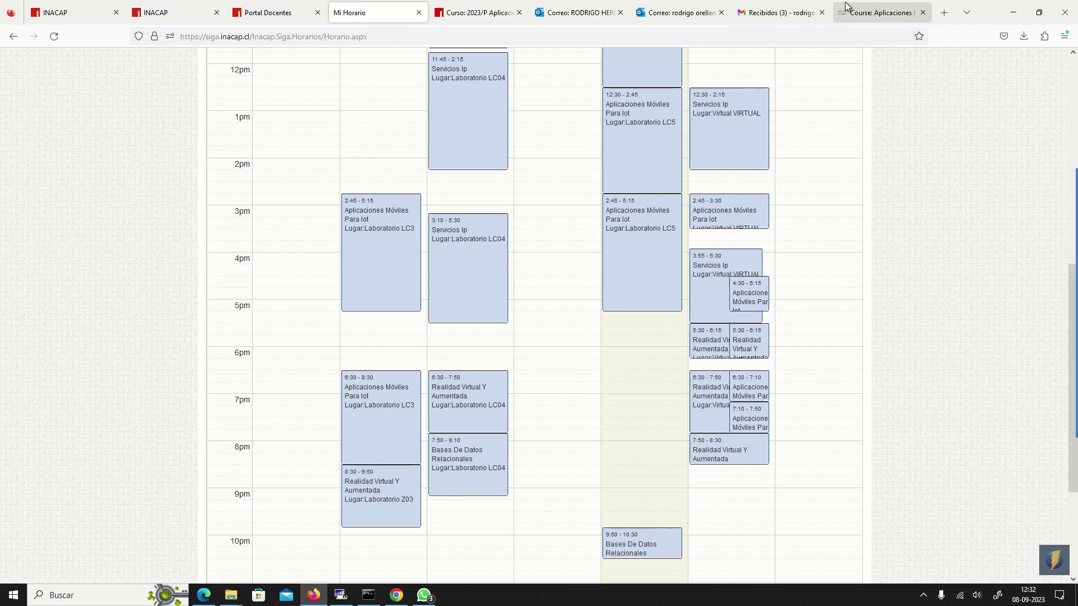
- Leave the Mi Horario timetable for the NetAcad Aplicaciones Móviles para IoT course page
{"action": "left_click", "coordinate": [865, 10]}
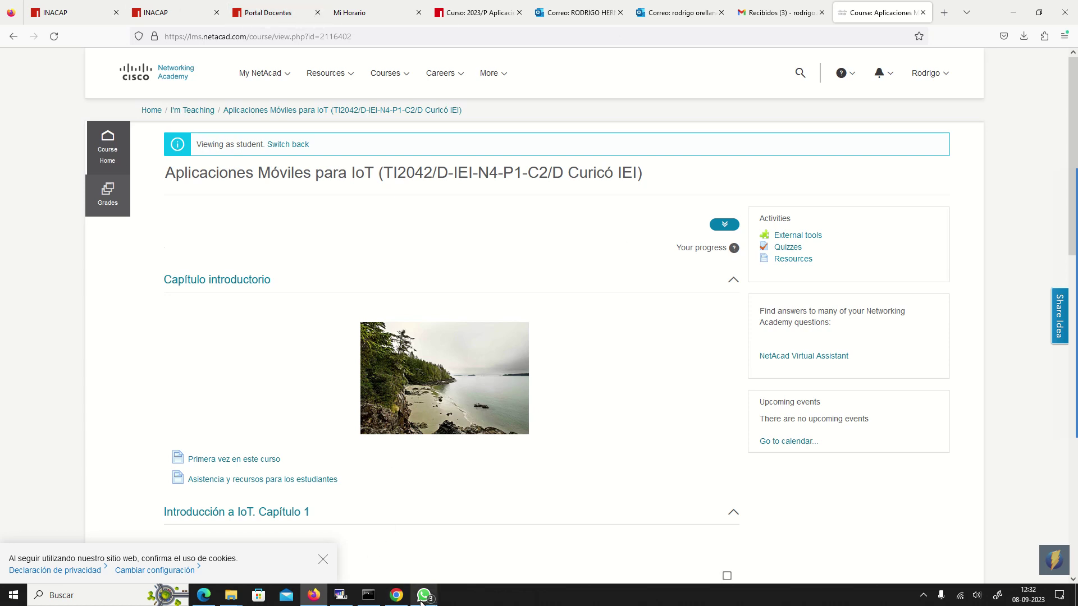
- Bring up the Epson iProjection window and resume projecting the screen
{"action": "left_click", "coordinate": [393, 596]}
{"action": "mouse_move", "coordinate": [1067, 168]}
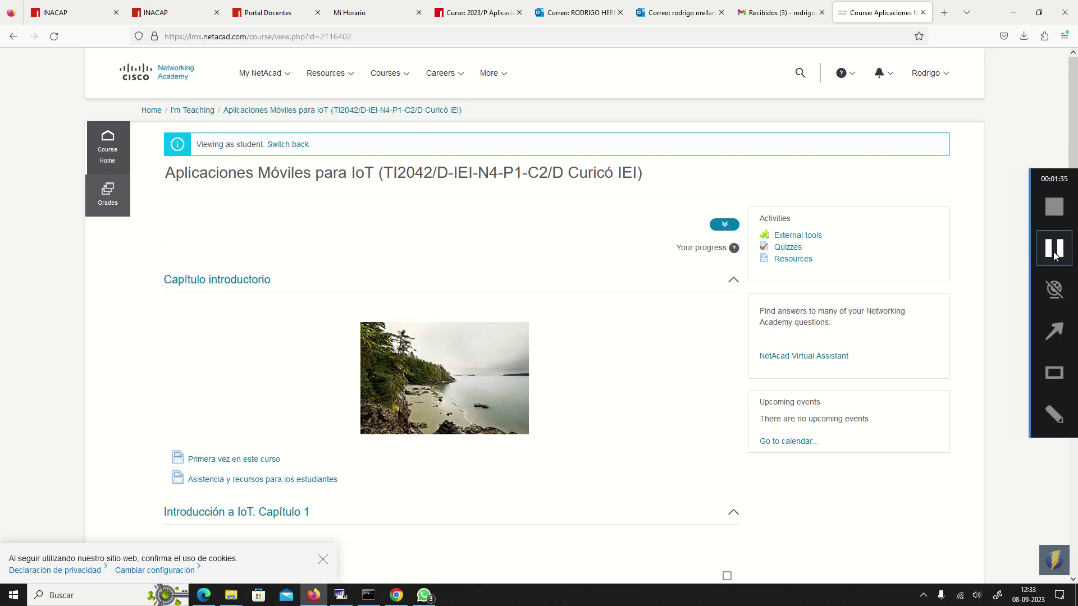
{"action": "left_click", "coordinate": [340, 595]}
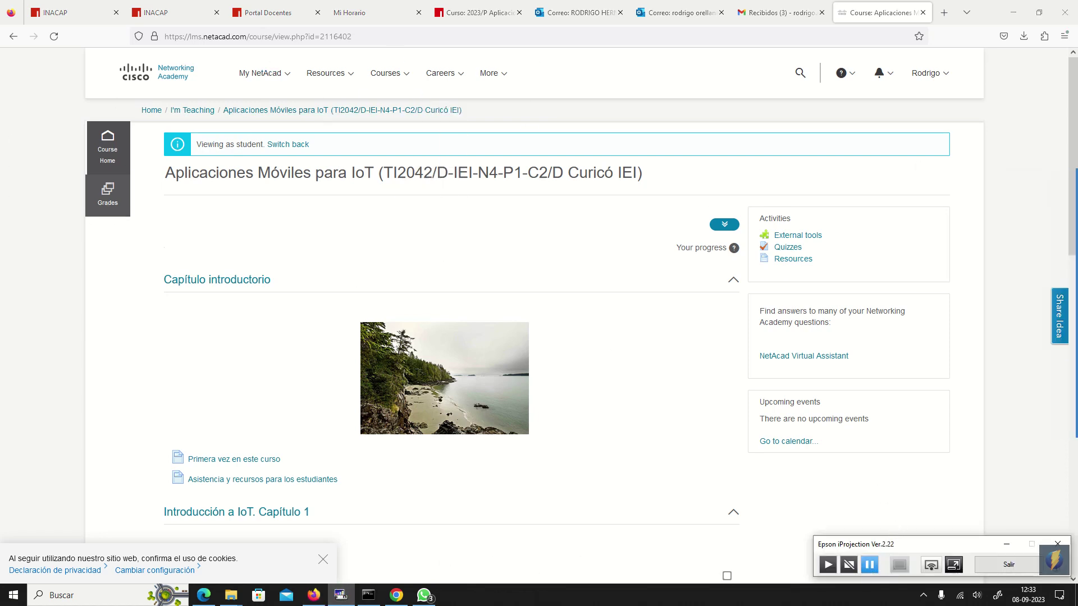
{"action": "left_click", "coordinate": [827, 566]}
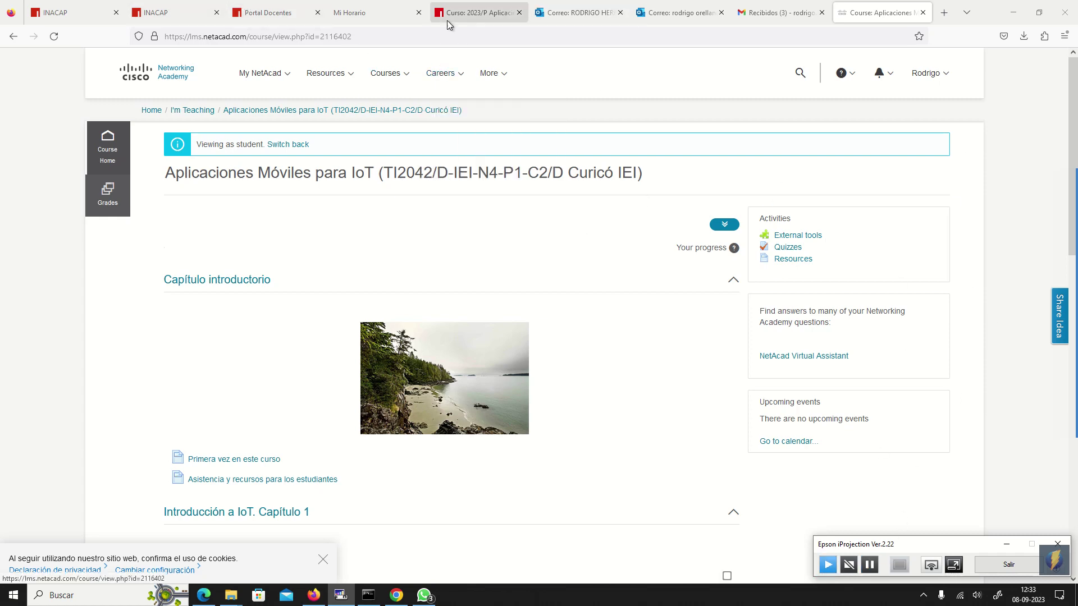
- Zoom the INACAP course page to 120%, then go back to the NetAcad course
{"action": "left_click", "coordinate": [475, 14]}
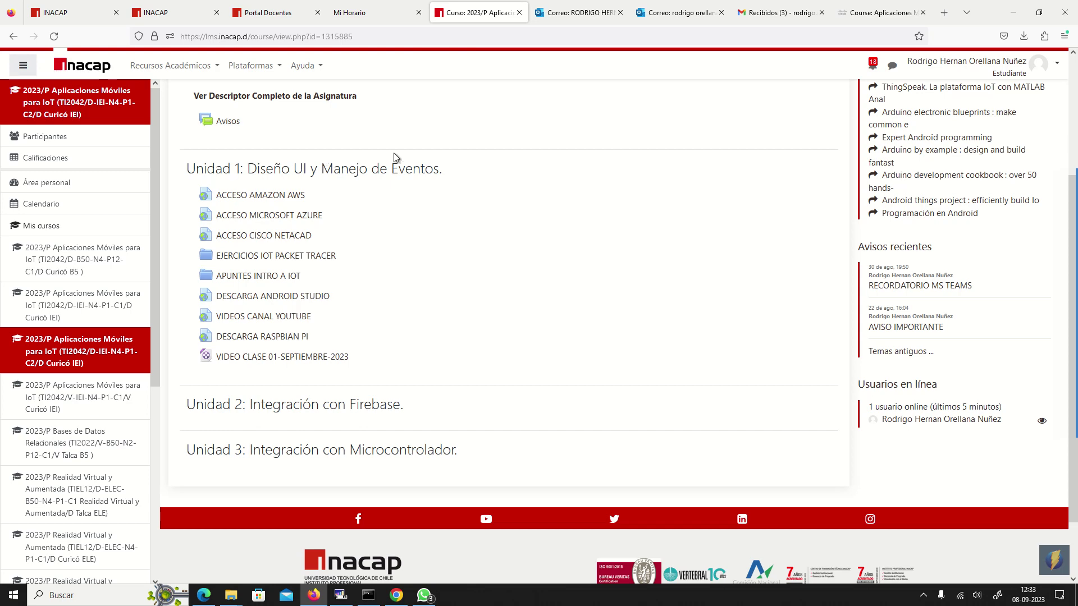
{"action": "scroll", "coordinate": [505, 212], "scroll_direction": "up", "scroll_amount": 3}
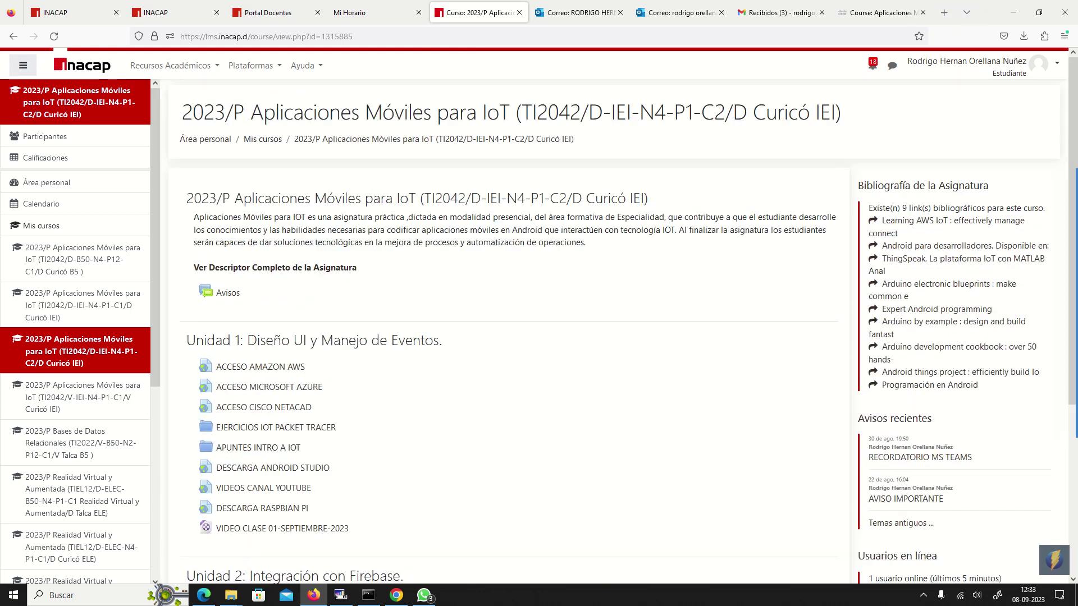
{"action": "left_click", "coordinate": [1065, 36]}
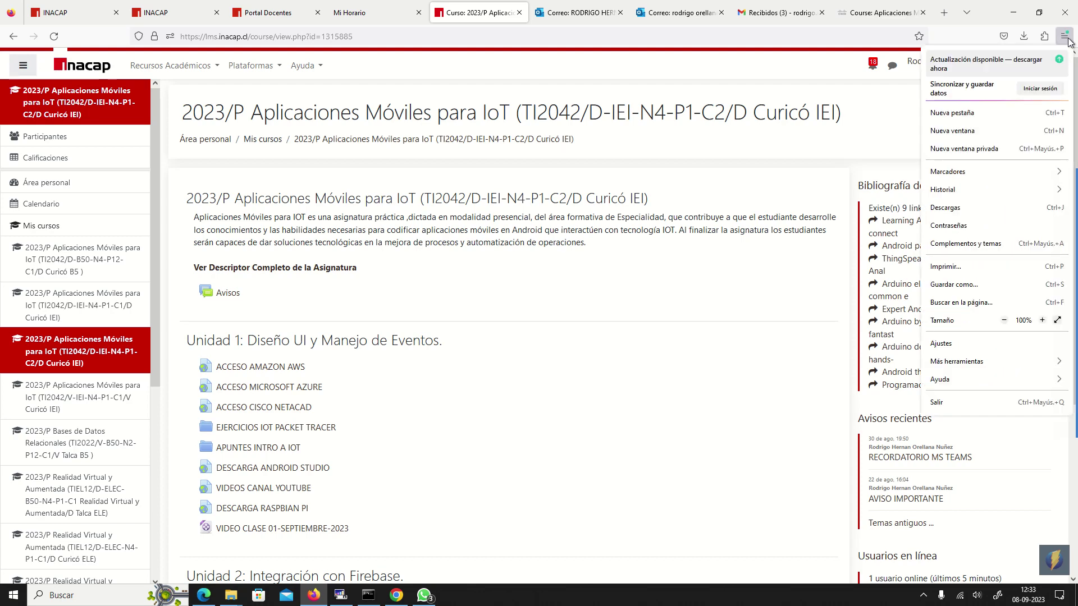
{"action": "left_click", "coordinate": [1042, 320]}
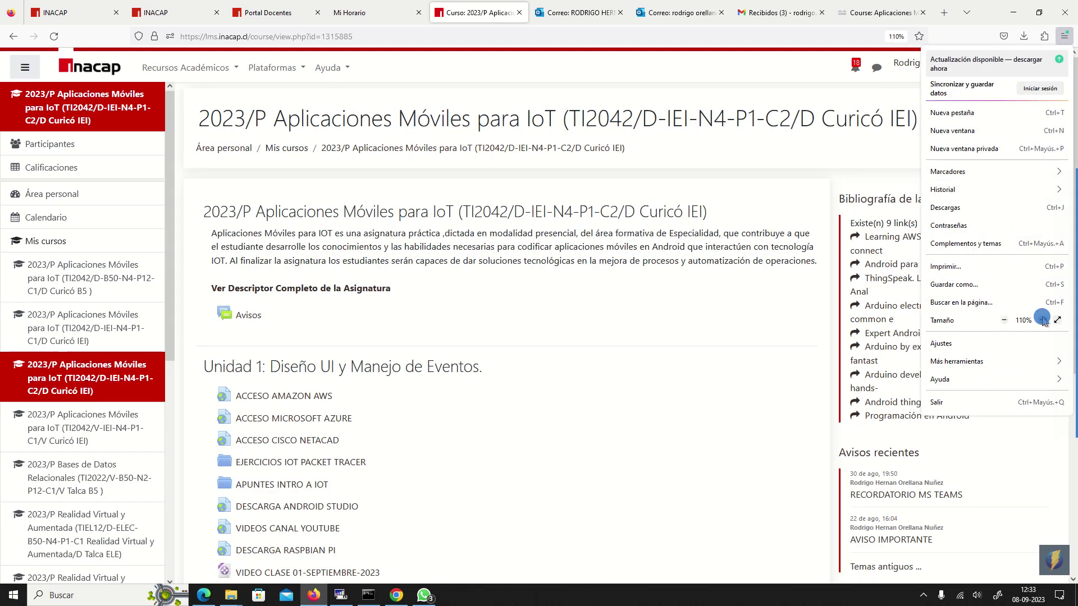
{"action": "left_click", "coordinate": [1042, 320]}
{"action": "left_click", "coordinate": [606, 315]}
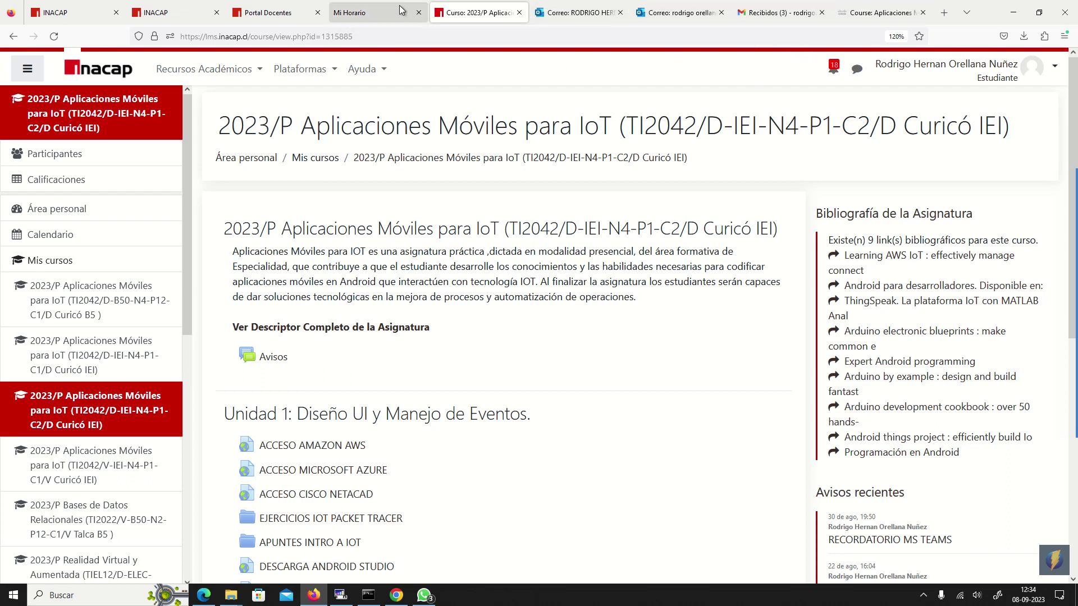
{"action": "left_click", "coordinate": [880, 12]}
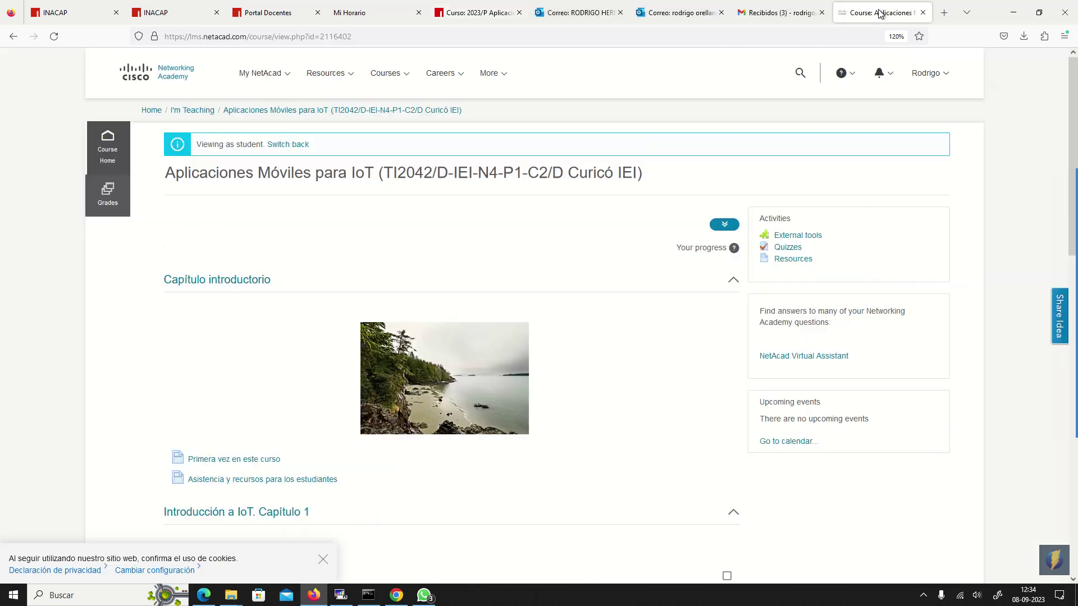
- From Home, open the C2/D Curicó course details and go to the Packet Tracer download page
{"action": "left_click", "coordinate": [152, 110]}
{"action": "mouse_move", "coordinate": [270, 100]}
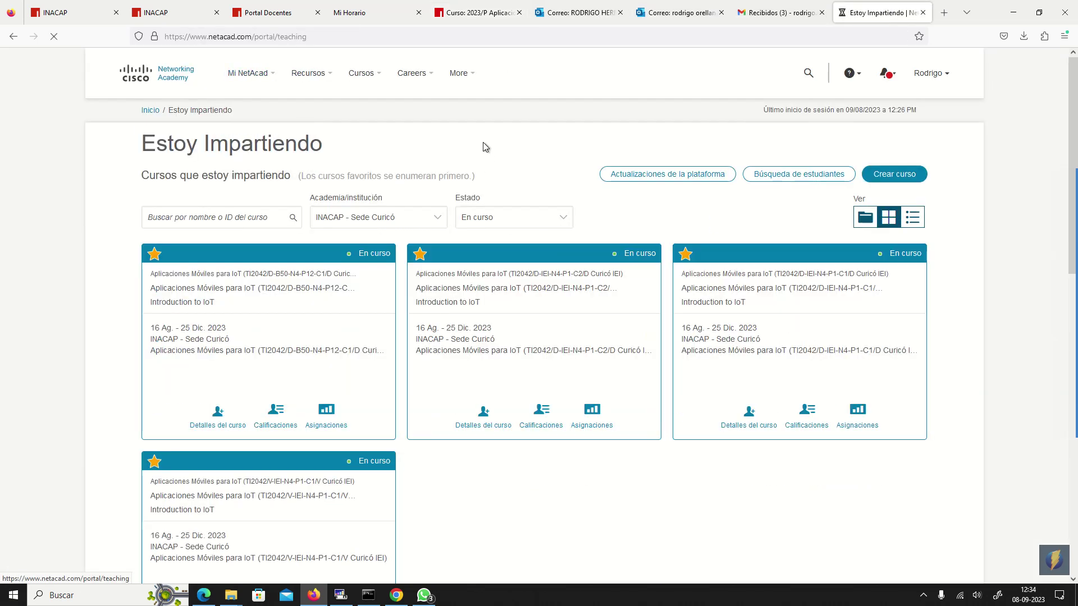
{"action": "mouse_move", "coordinate": [515, 366]}
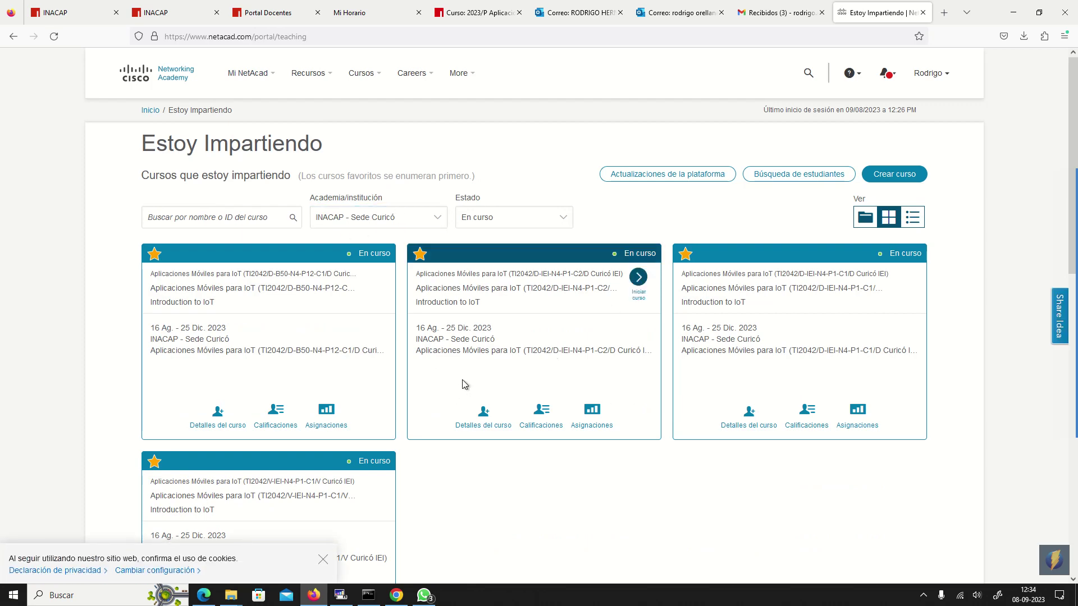
{"action": "left_click", "coordinate": [484, 417]}
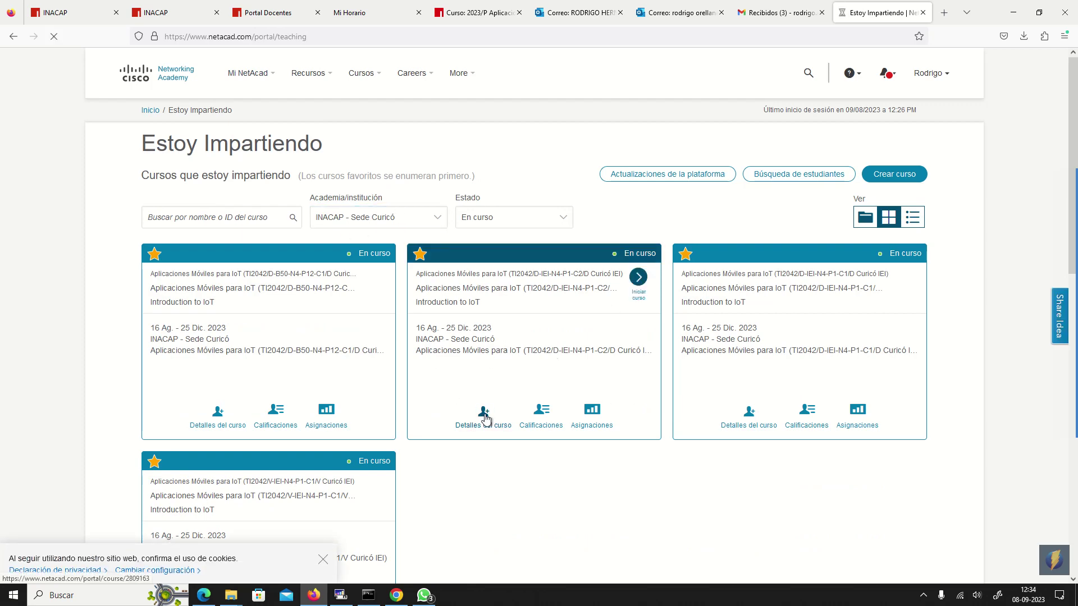
{"action": "mouse_move", "coordinate": [318, 78]}
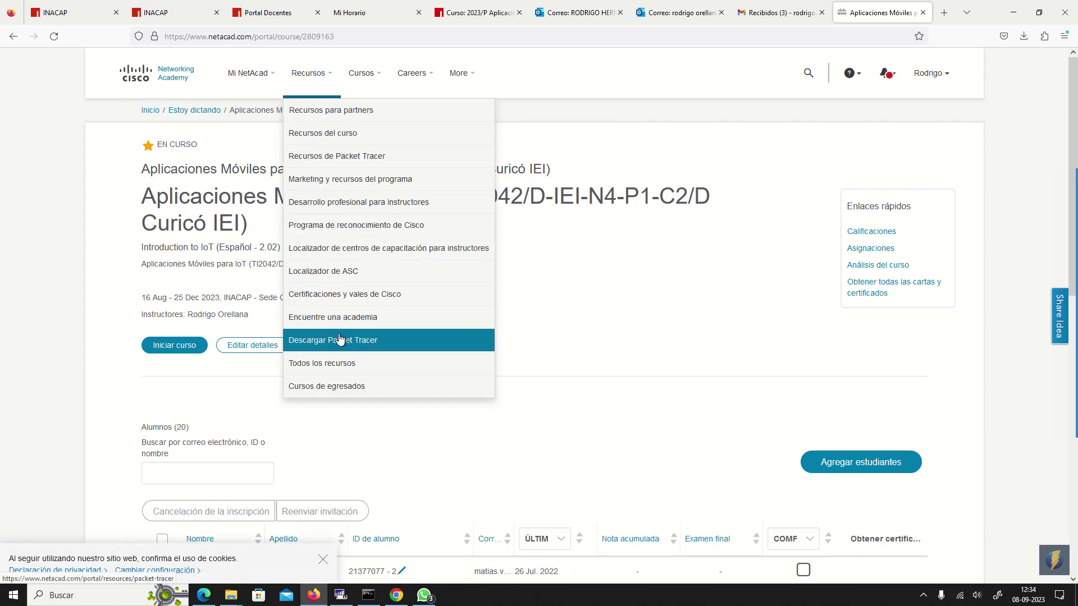
{"action": "left_click", "coordinate": [369, 349]}
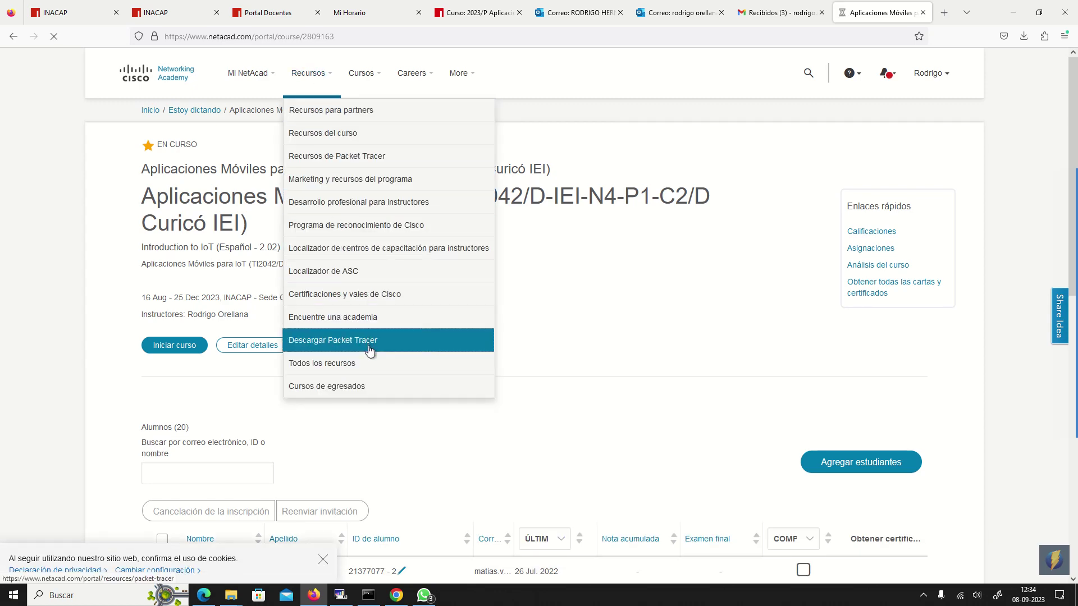
- Scroll down to the Packet Tracer 8.2.1 installers, then return to the INACAP course page
{"action": "scroll", "coordinate": [369, 349], "scroll_direction": "down", "scroll_amount": 5}
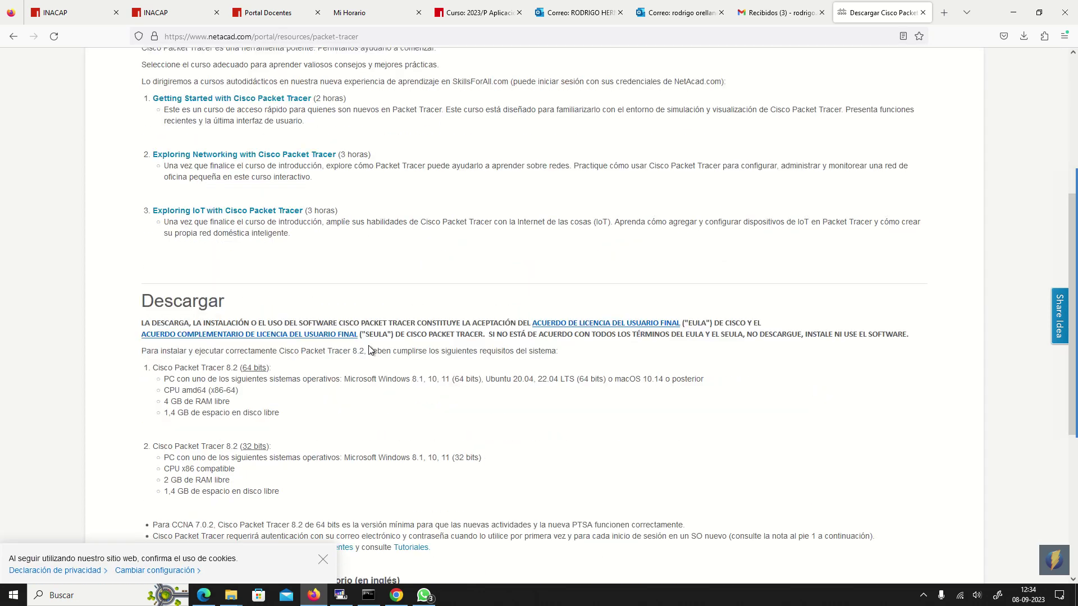
{"action": "scroll", "coordinate": [369, 349], "scroll_direction": "down", "scroll_amount": 4}
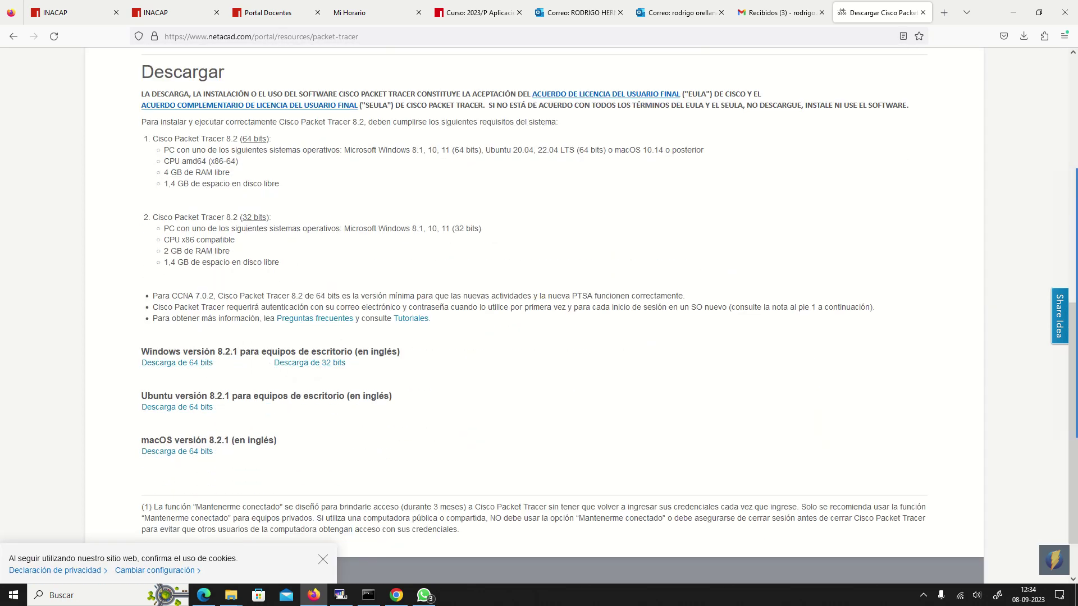
{"action": "mouse_move", "coordinate": [1068, 426]}
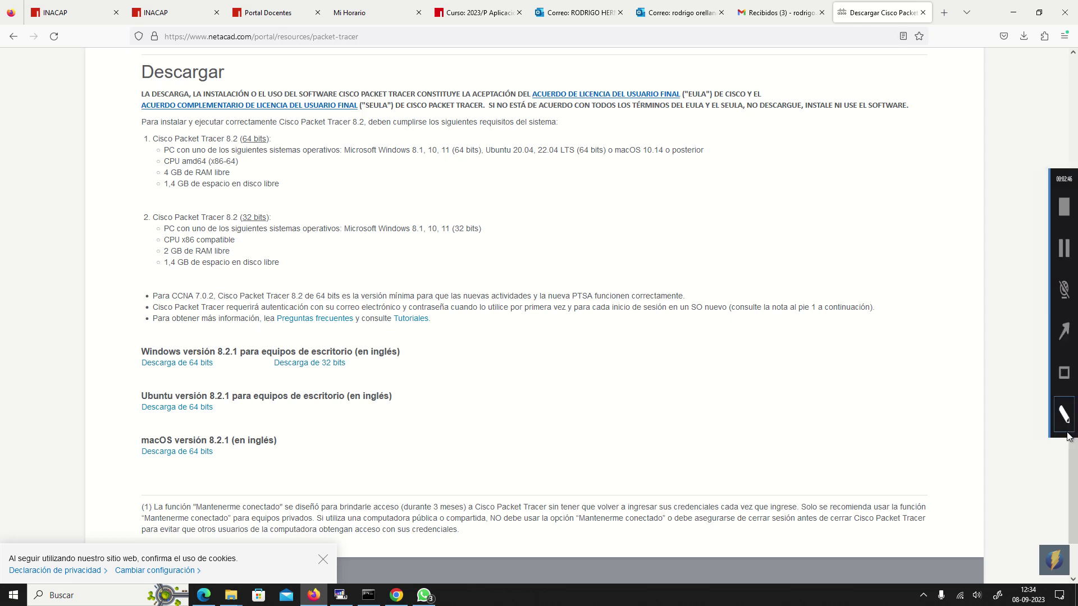
{"action": "left_click", "coordinate": [1065, 384]}
{"action": "left_click_drag", "start_coordinate": [130, 331], "coordinate": [424, 383]}
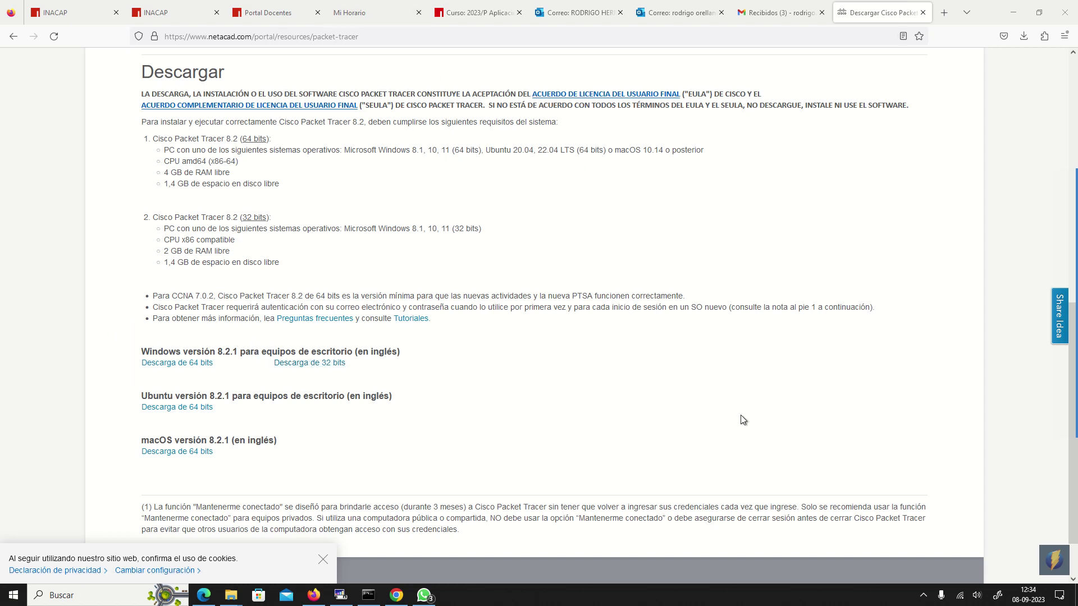
{"action": "left_click", "coordinate": [477, 12]}
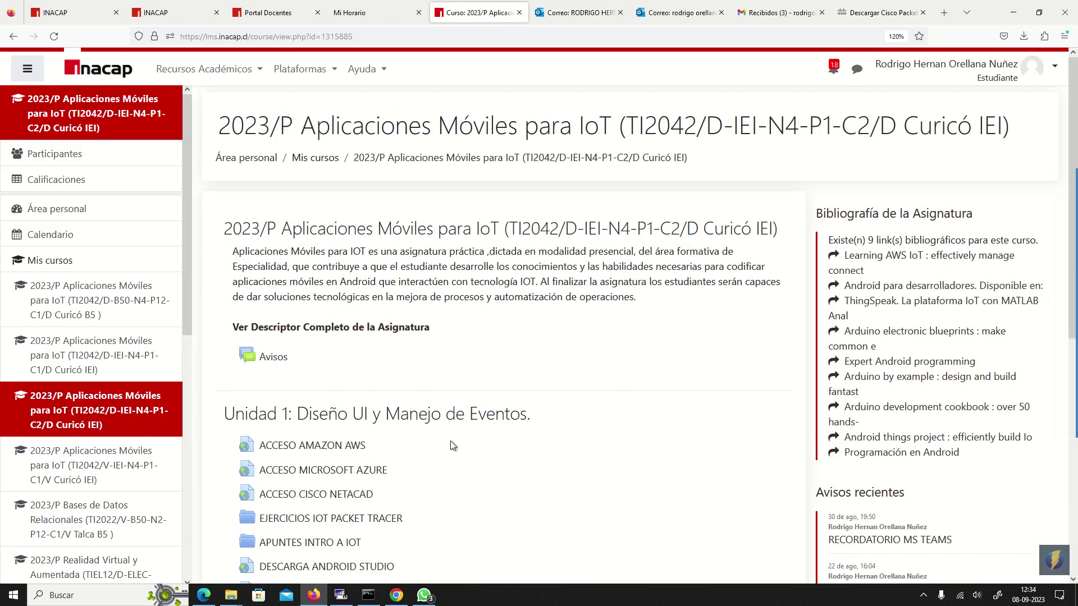
- Look over the EJERCICIOS IOT PACKET TRACER folder and course page, ending on the download page
{"action": "scroll", "coordinate": [463, 424], "scroll_direction": "down", "scroll_amount": 5}
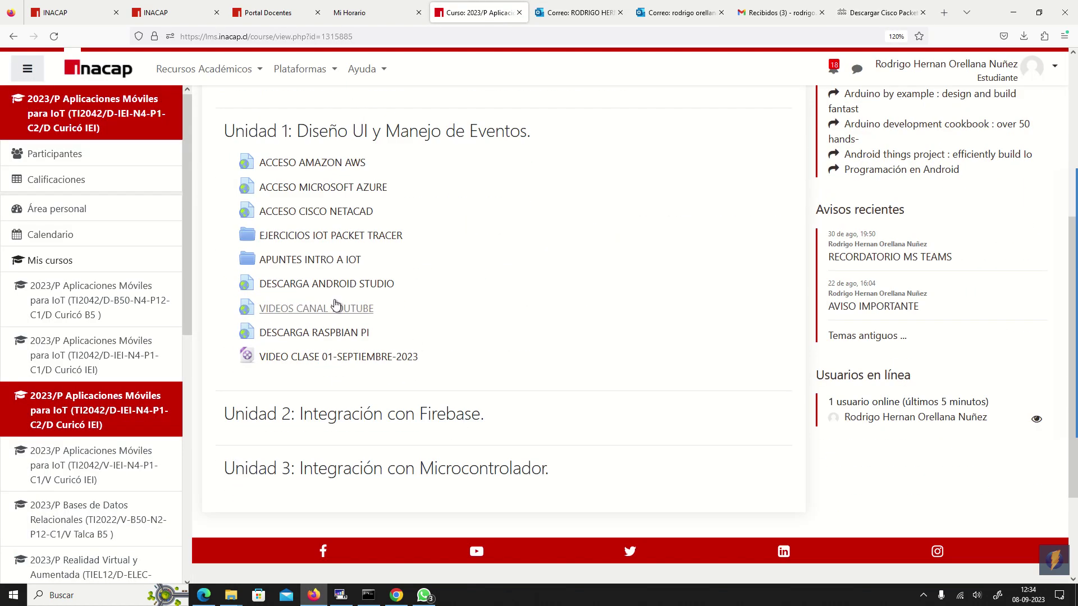
{"action": "left_click", "coordinate": [296, 236]}
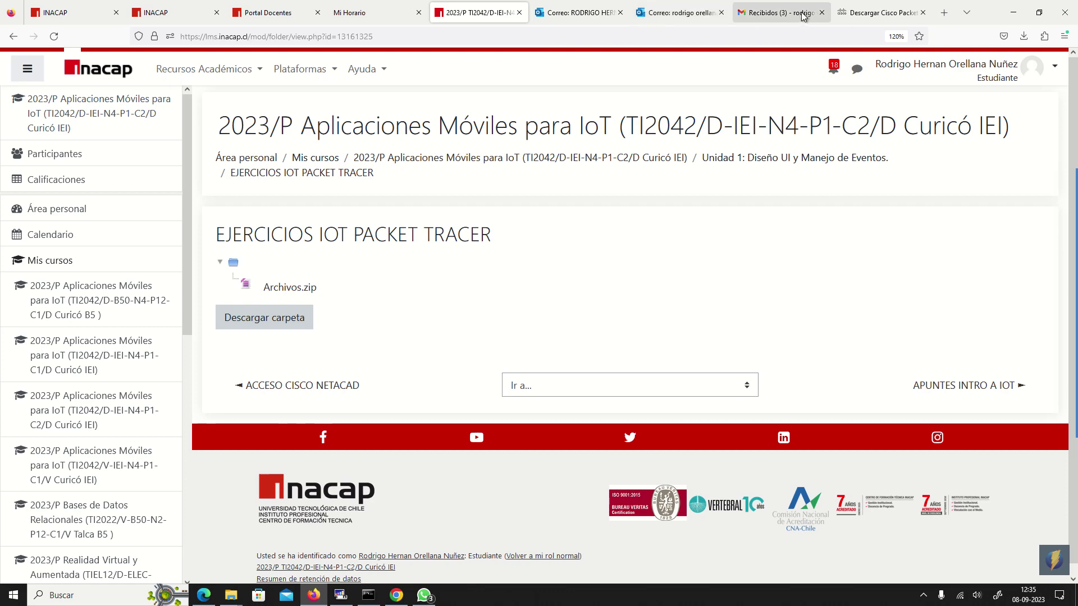
{"action": "left_click", "coordinate": [880, 12]}
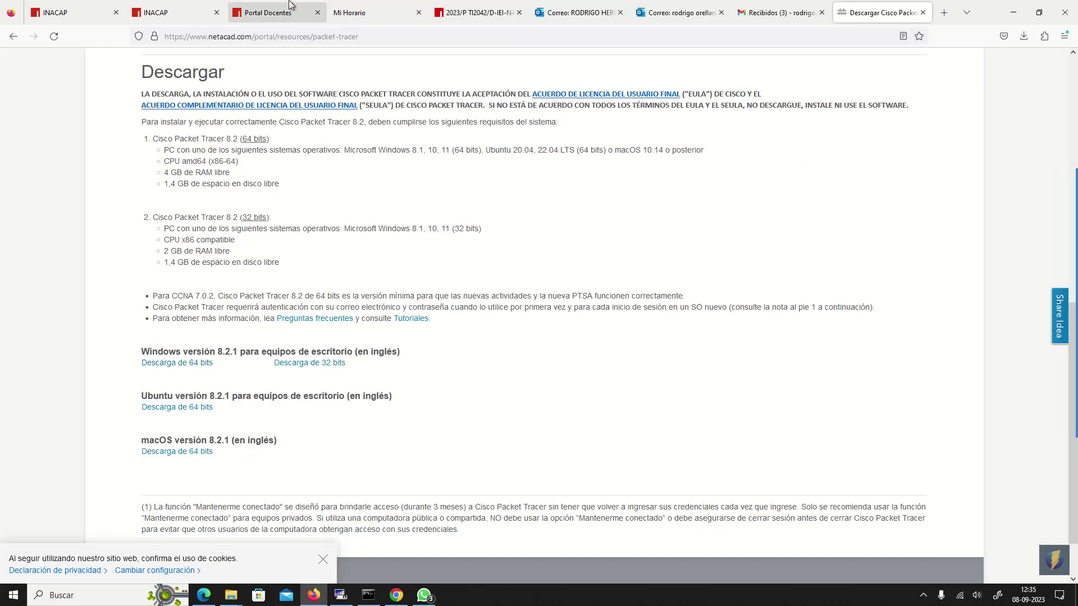
{"action": "left_click", "coordinate": [261, 4]}
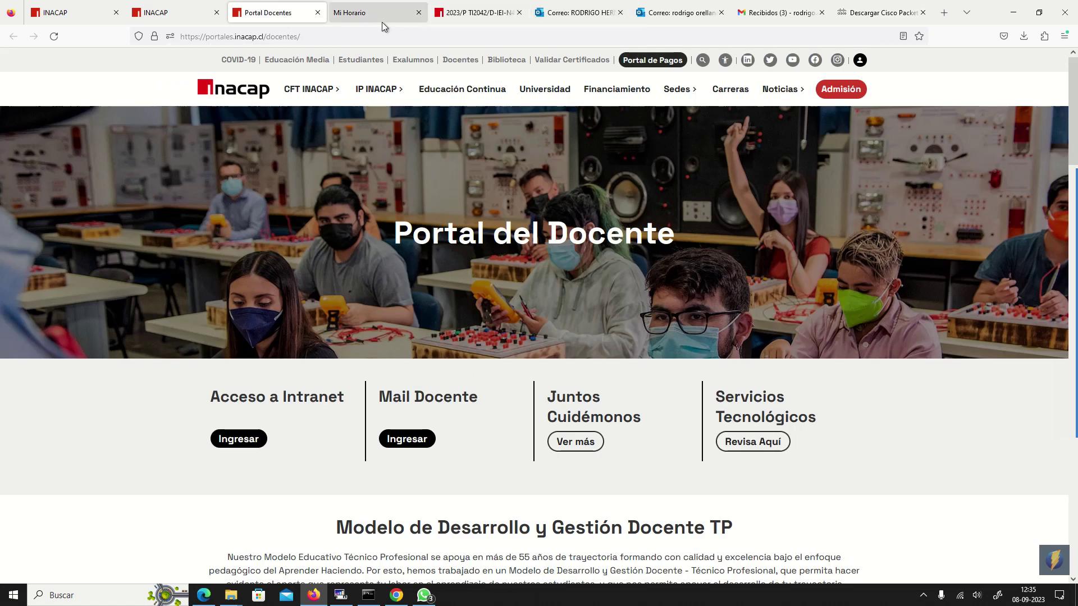
{"action": "left_click", "coordinate": [472, 12]}
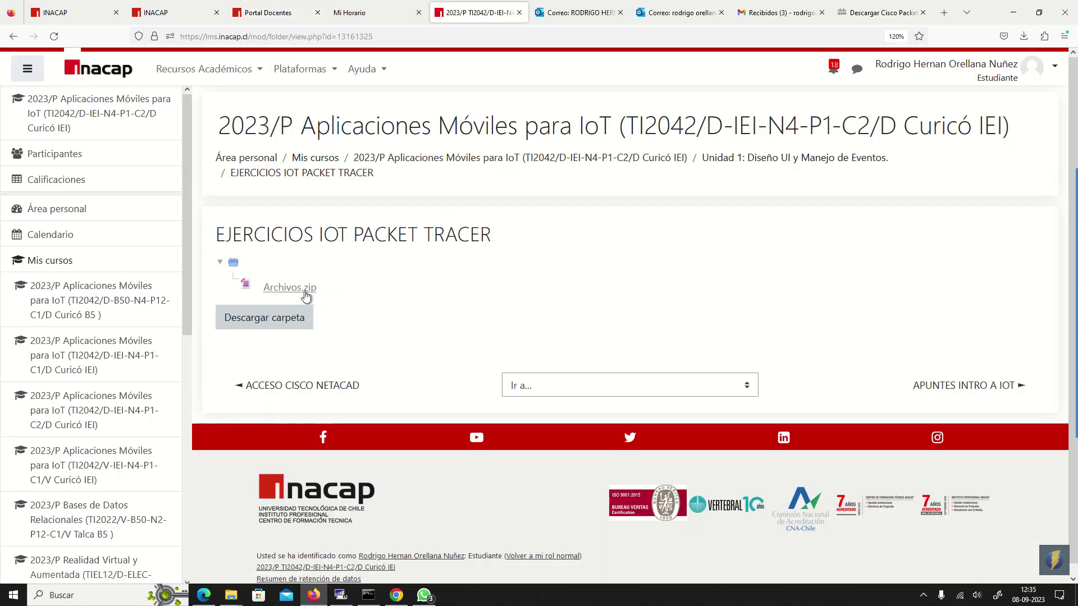
{"action": "left_click", "coordinate": [465, 159]}
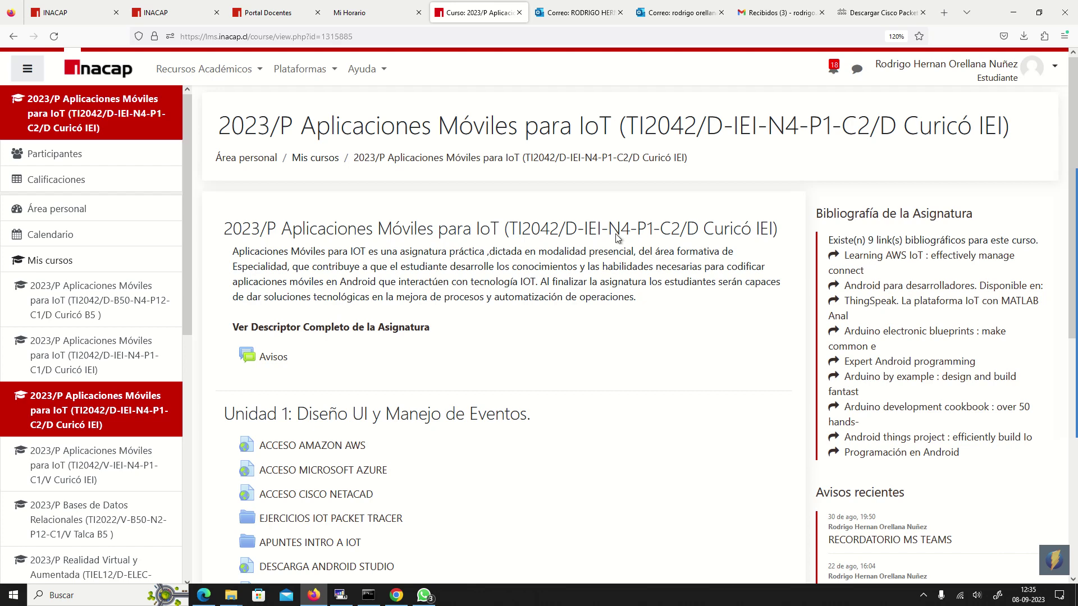
{"action": "left_click", "coordinate": [874, 14]}
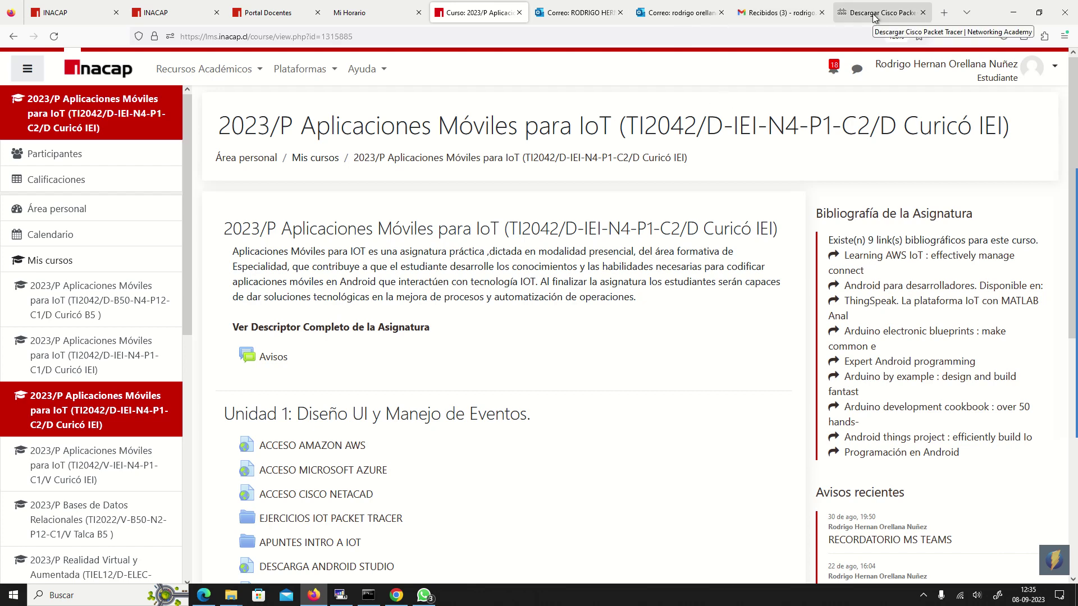
- Search 'pa' in the Start menu and launch Cisco Packet Tracer 8.2.1
{"action": "left_click", "coordinate": [15, 596]}
{"action": "type", "text": "pa"}
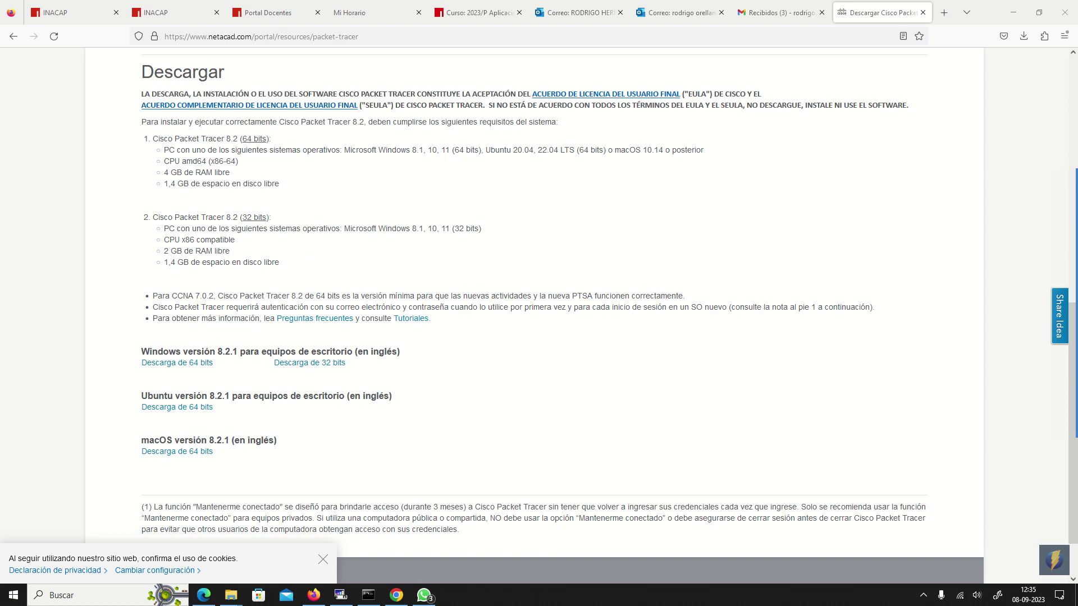
{"action": "mouse_move", "coordinate": [1072, 180]}
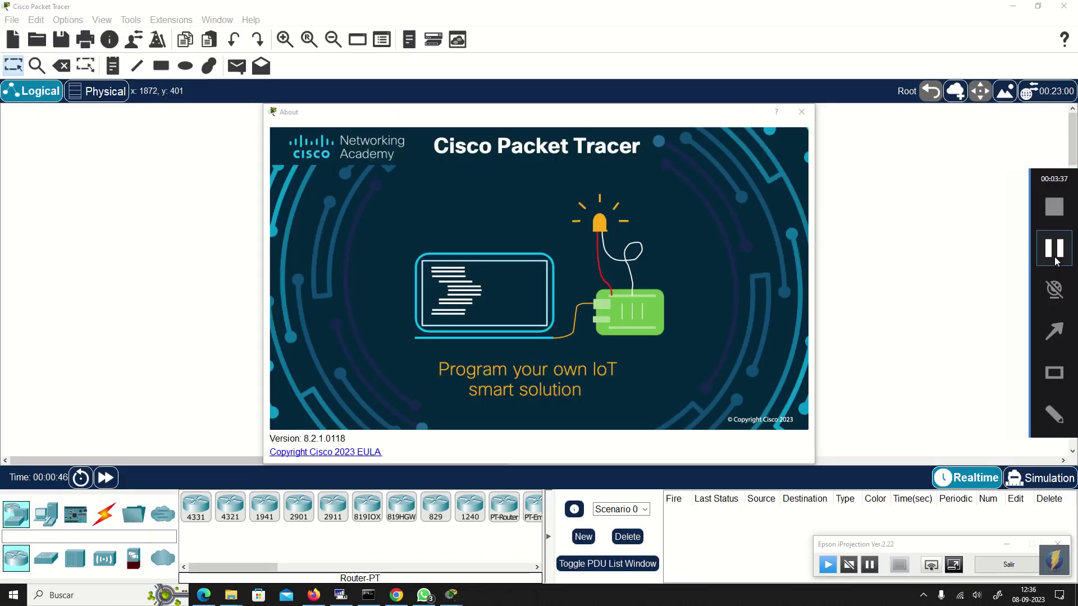
- Highlight the installed version, freeze the projection, and box the EJERCICIOS IOT PACKET TRACER folder
{"action": "mouse_move", "coordinate": [240, 397]}
{"action": "left_mouse_down"}
{"action": "mouse_move", "coordinate": [344, 453]}
{"action": "mouse_move", "coordinate": [425, 466]}
{"action": "left_mouse_up"}
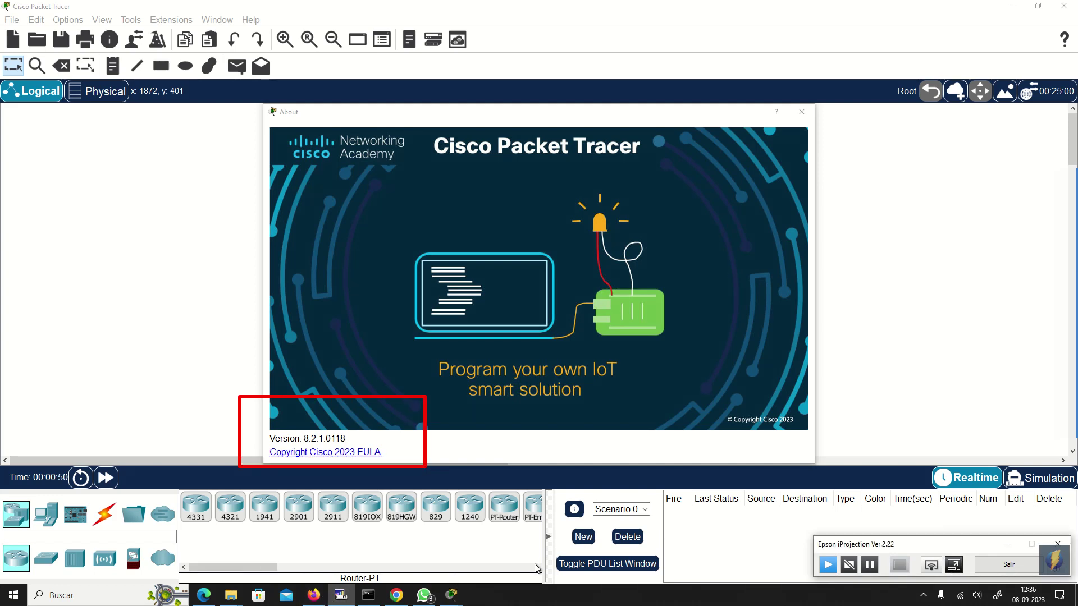
{"action": "left_click", "coordinate": [871, 565]}
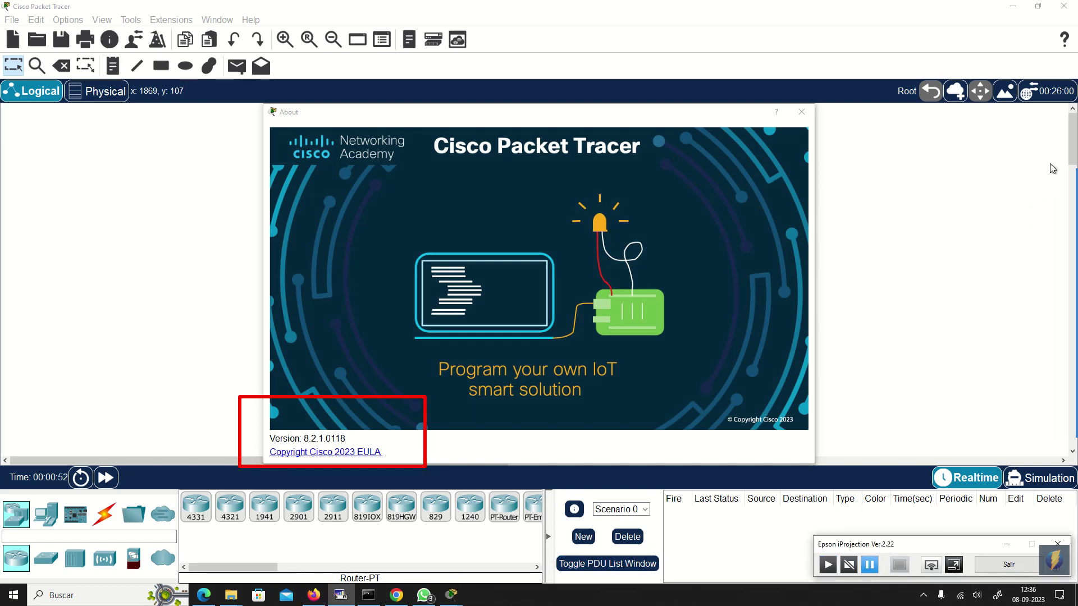
{"action": "mouse_move", "coordinate": [1066, 184]}
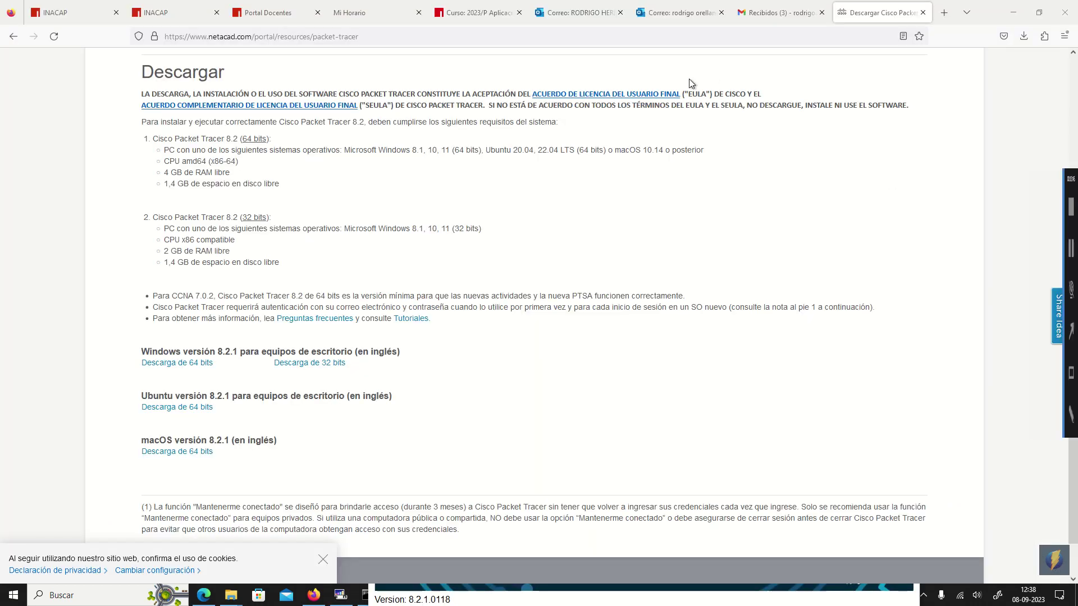
{"action": "left_click", "coordinate": [446, 19]}
{"action": "scroll", "coordinate": [398, 454], "scroll_direction": "down", "scroll_amount": 3}
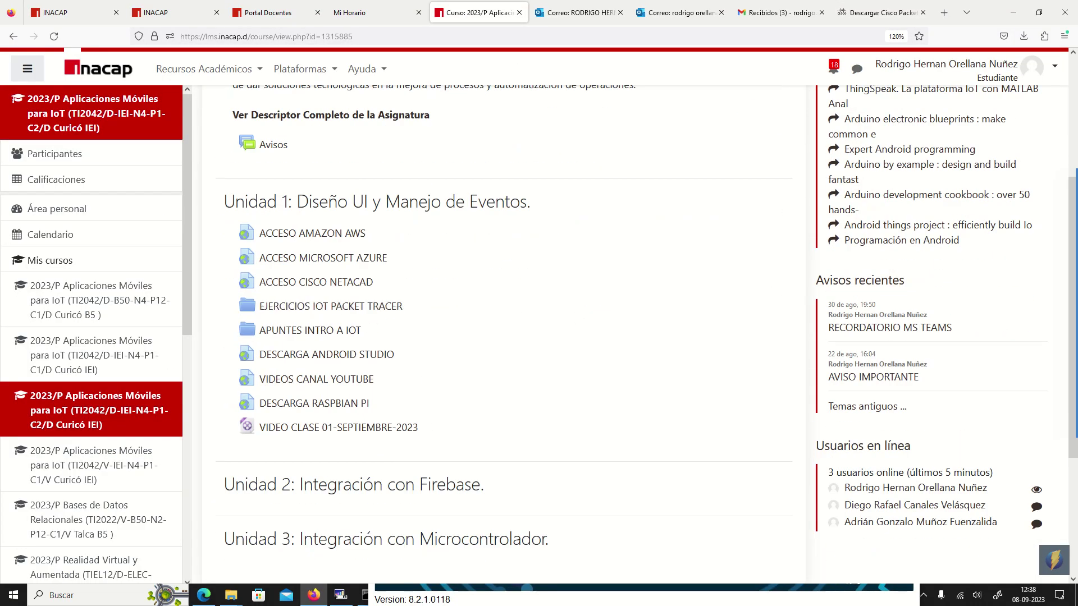
{"action": "mouse_move", "coordinate": [1065, 289]}
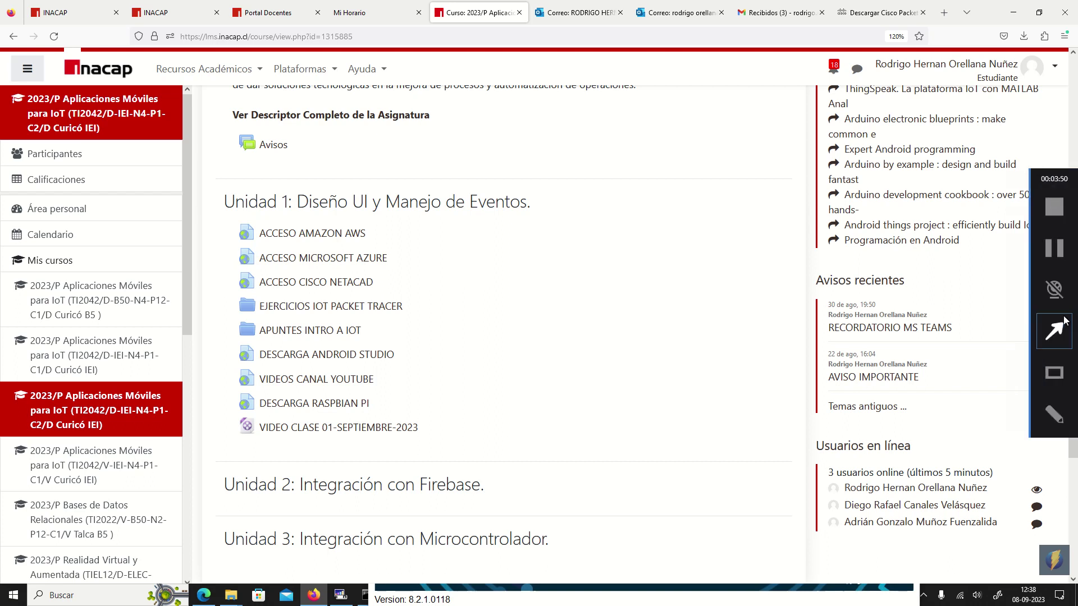
{"action": "left_click", "coordinate": [1059, 370]}
{"action": "left_click_drag", "start_coordinate": [221, 292], "coordinate": [426, 326]}
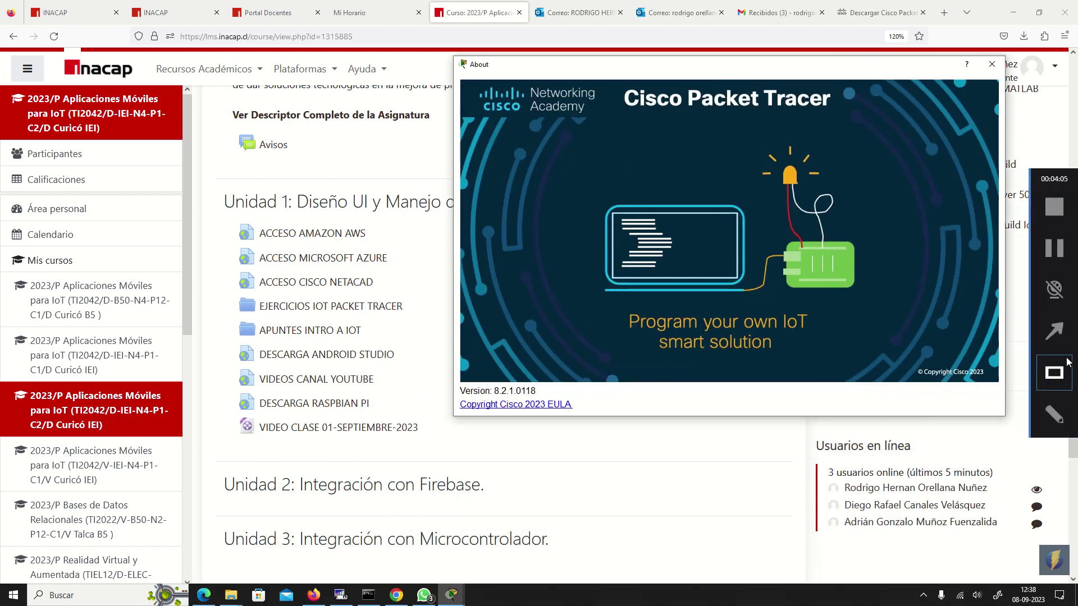
- Annotate the Version: 8.2.1.0118 text and the exercise folder again with boxes
{"action": "left_click", "coordinate": [1060, 380]}
{"action": "left_click_drag", "start_coordinate": [463, 370], "coordinate": [581, 403]}
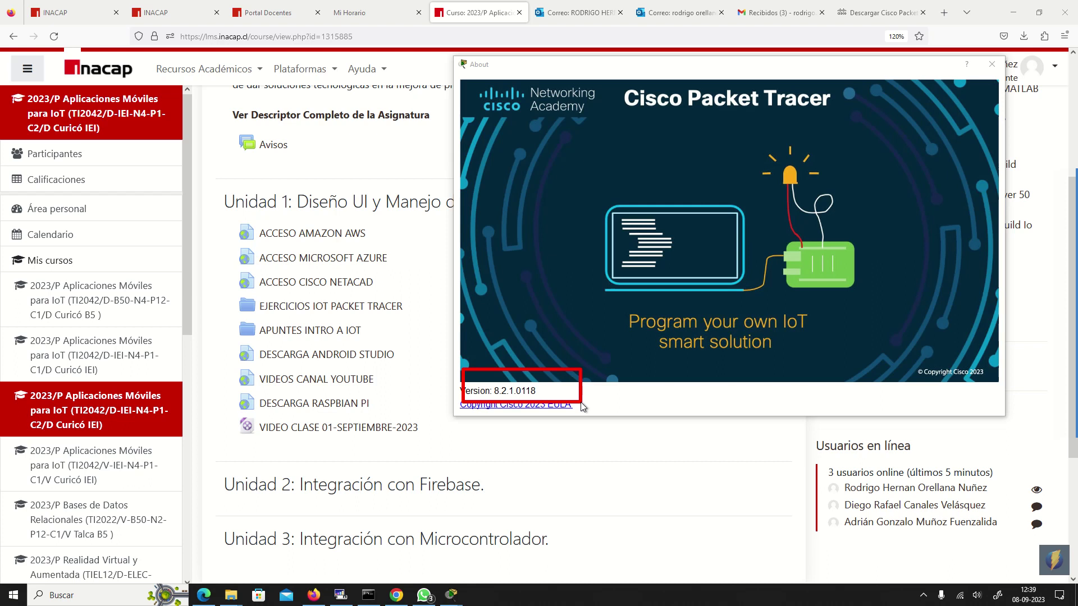
{"action": "key", "text": "Escape"}
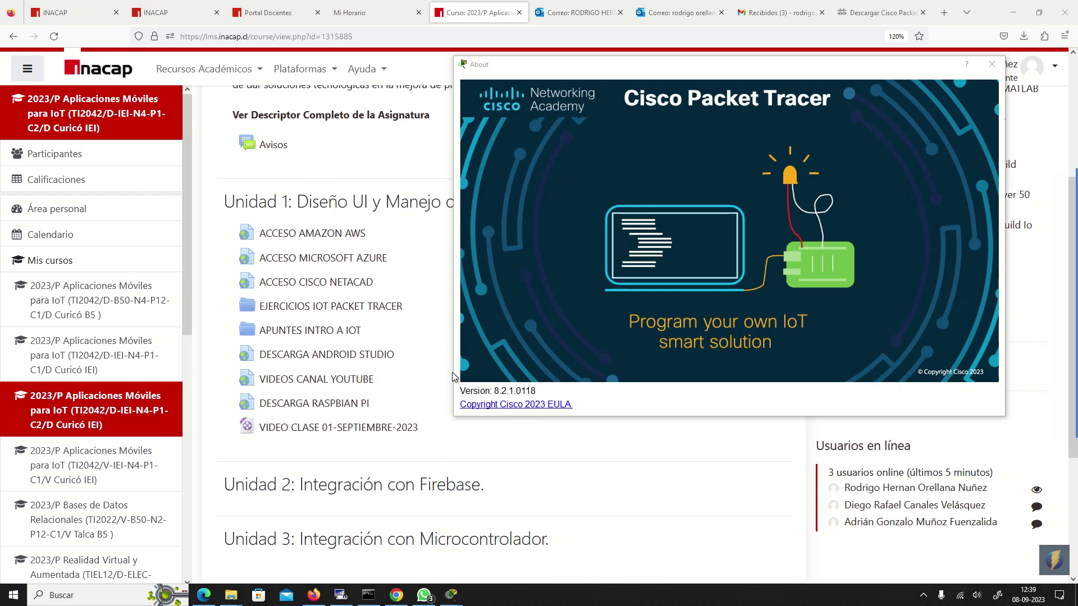
{"action": "mouse_move", "coordinate": [454, 375]}
{"action": "left_mouse_down"}
{"action": "mouse_move", "coordinate": [566, 424]}
{"action": "mouse_move", "coordinate": [584, 403]}
{"action": "left_mouse_up"}
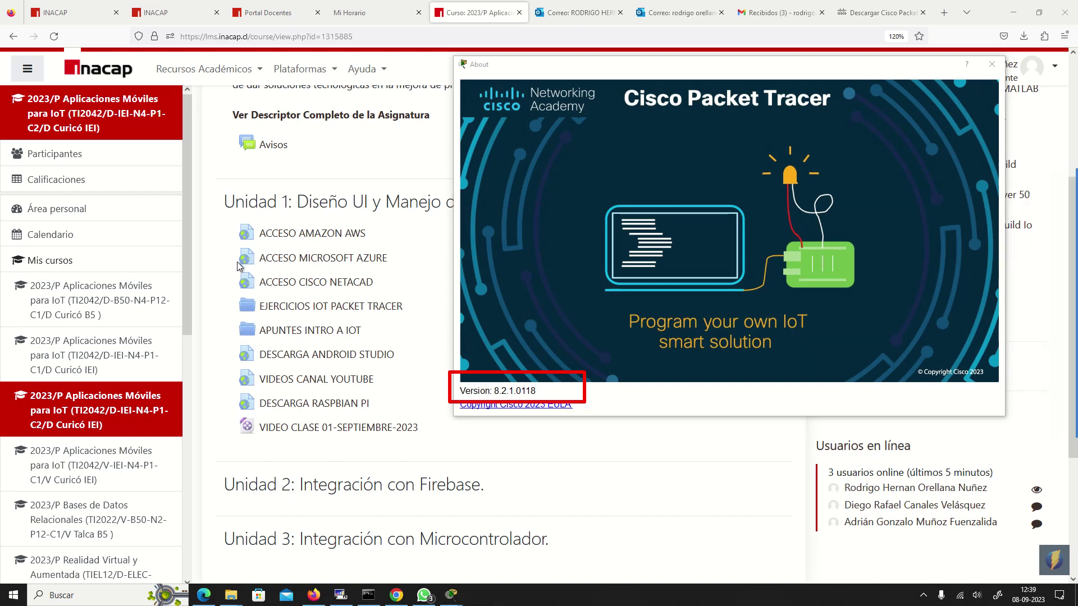
{"action": "mouse_move", "coordinate": [228, 292]}
{"action": "left_mouse_down"}
{"action": "mouse_move", "coordinate": [362, 334]}
{"action": "mouse_move", "coordinate": [428, 333]}
{"action": "mouse_move", "coordinate": [422, 324]}
{"action": "left_mouse_up"}
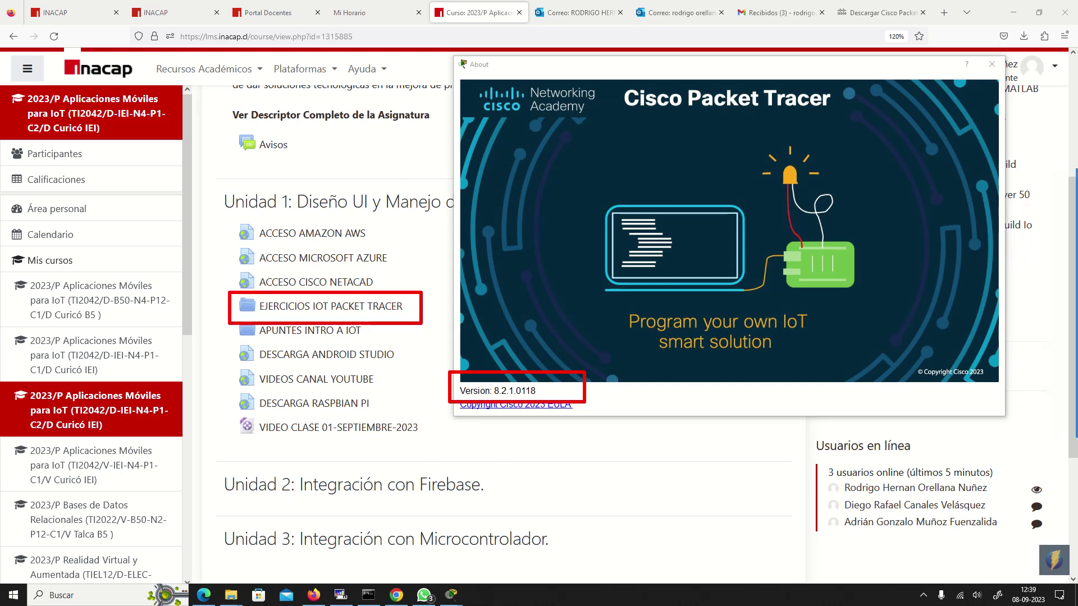
- Freeze and resume the Epson projection, then close the Packet Tracer About window
{"action": "left_click", "coordinate": [341, 595]}
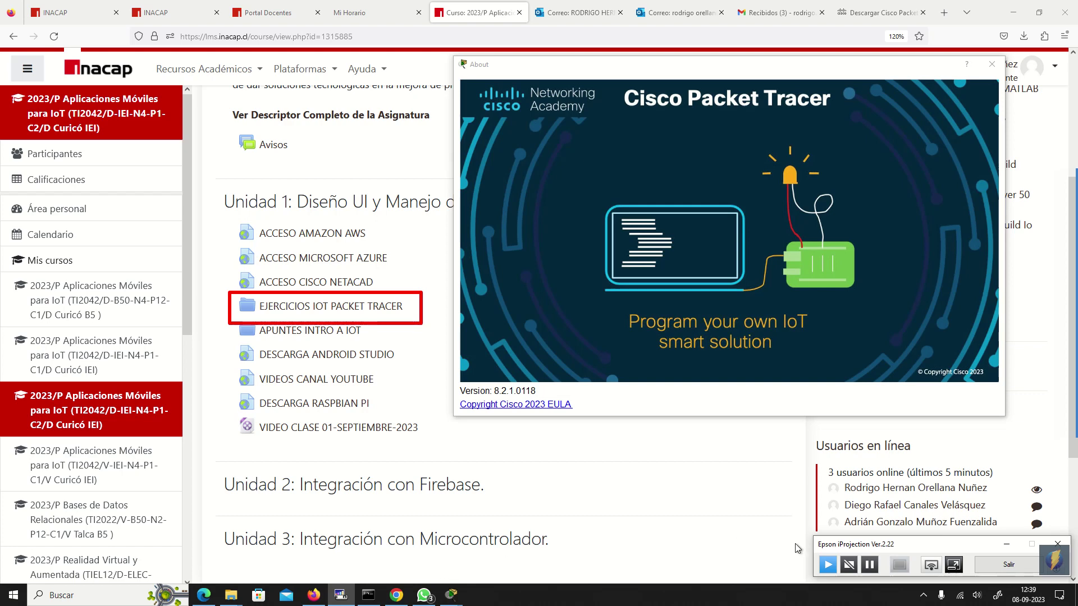
{"action": "left_click", "coordinate": [870, 565]}
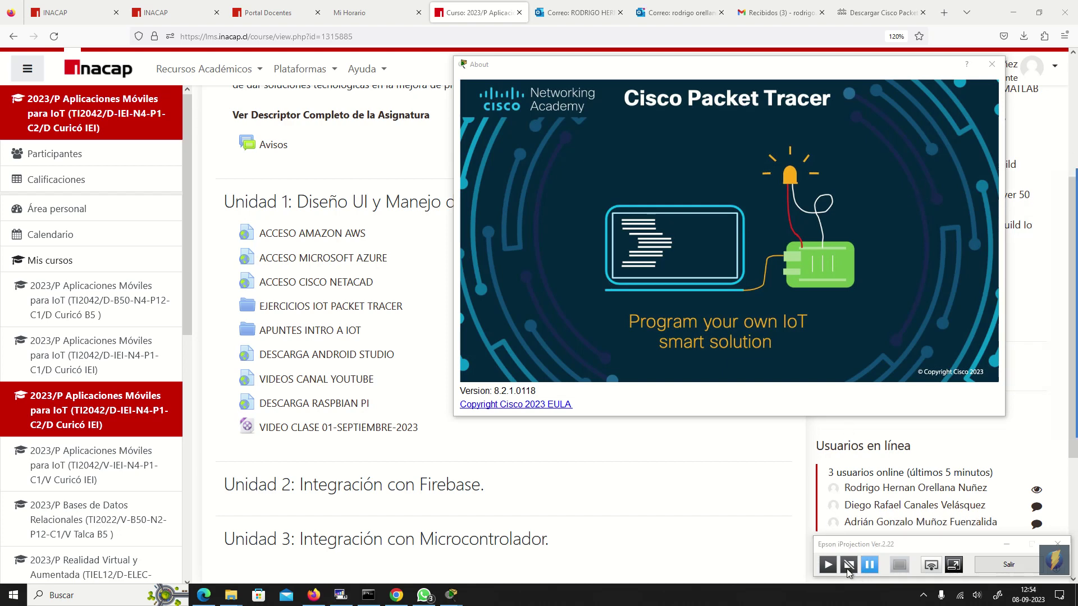
{"action": "left_click", "coordinate": [822, 568]}
{"action": "left_click", "coordinate": [656, 482]}
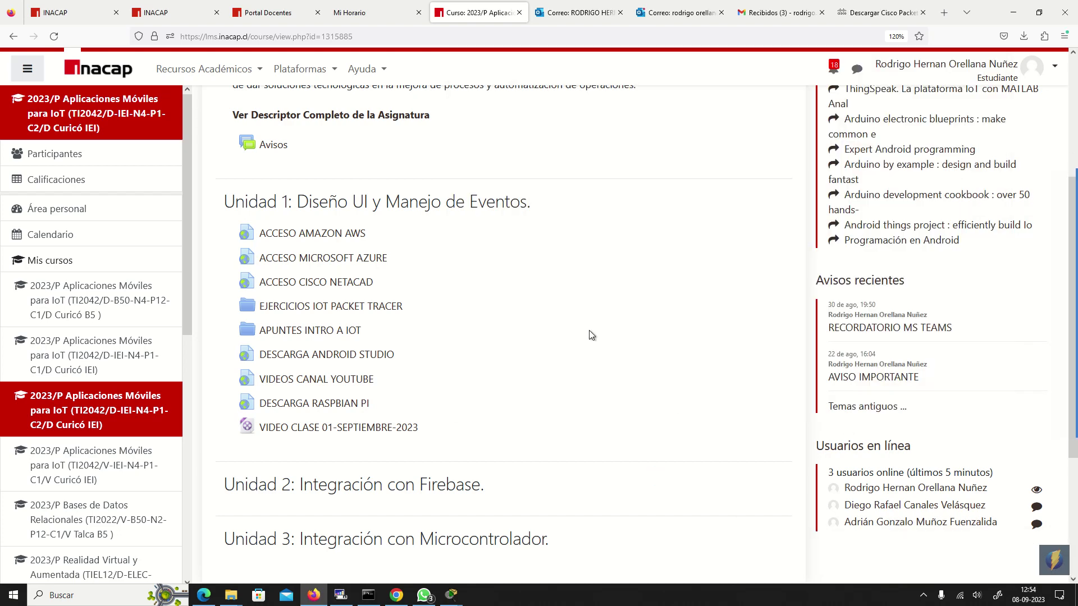
- Download Archivos.zip from the EJERCICIOS IOT PACKET TRACER folder and show it in Descargas
{"action": "left_click", "coordinate": [371, 318]}
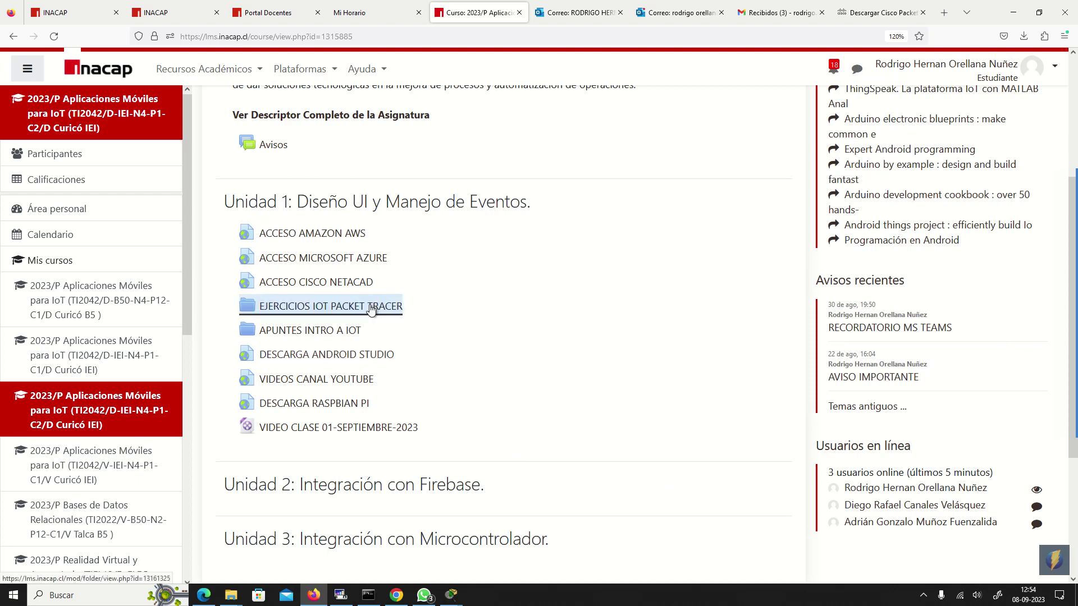
{"action": "left_click", "coordinate": [297, 289]}
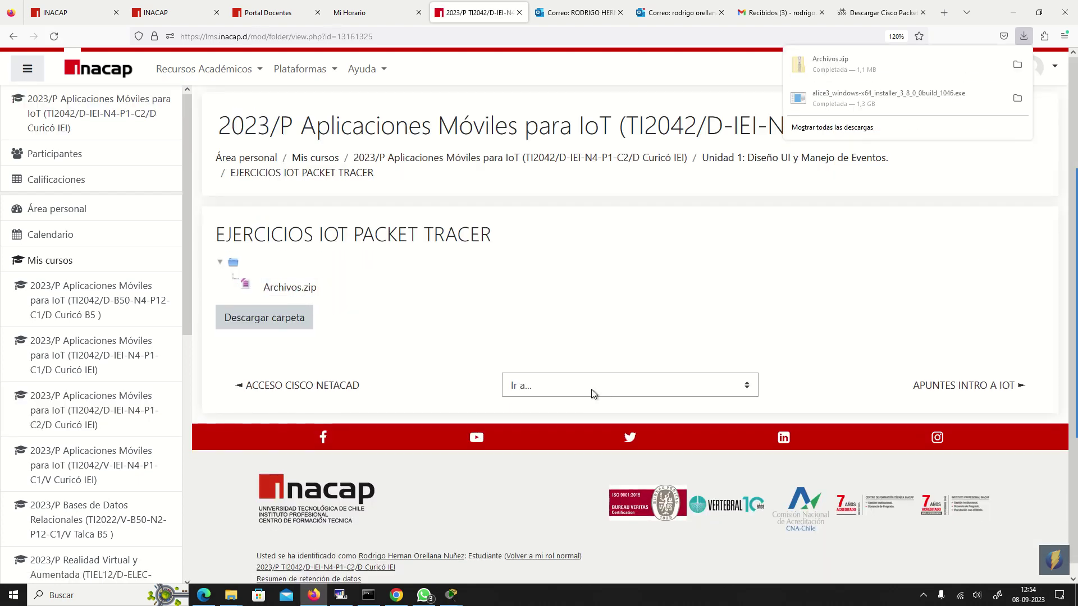
{"action": "right_click", "coordinate": [850, 71]}
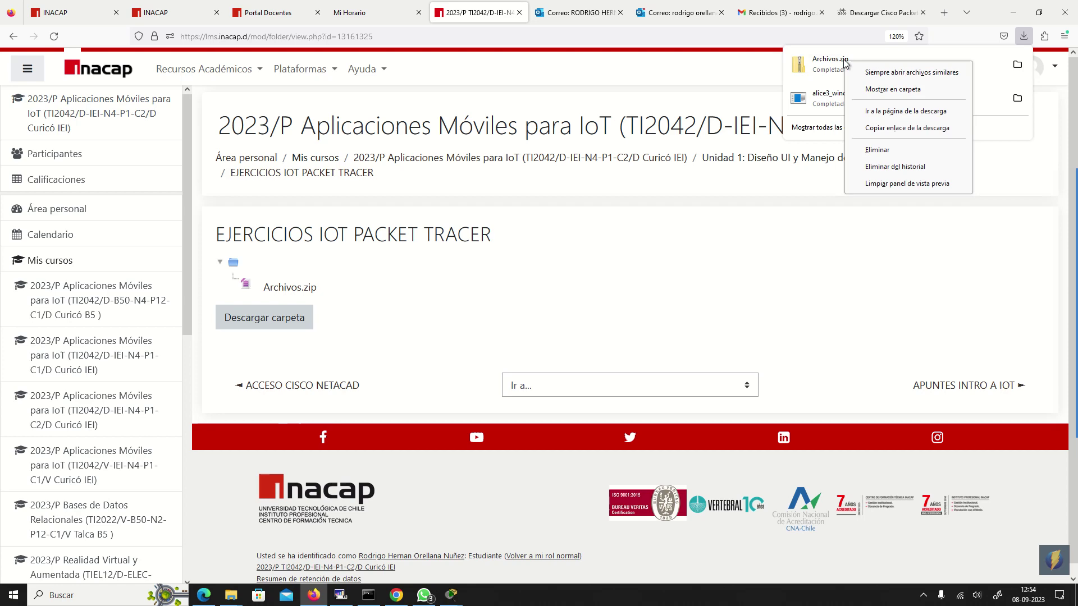
{"action": "left_click", "coordinate": [876, 89]}
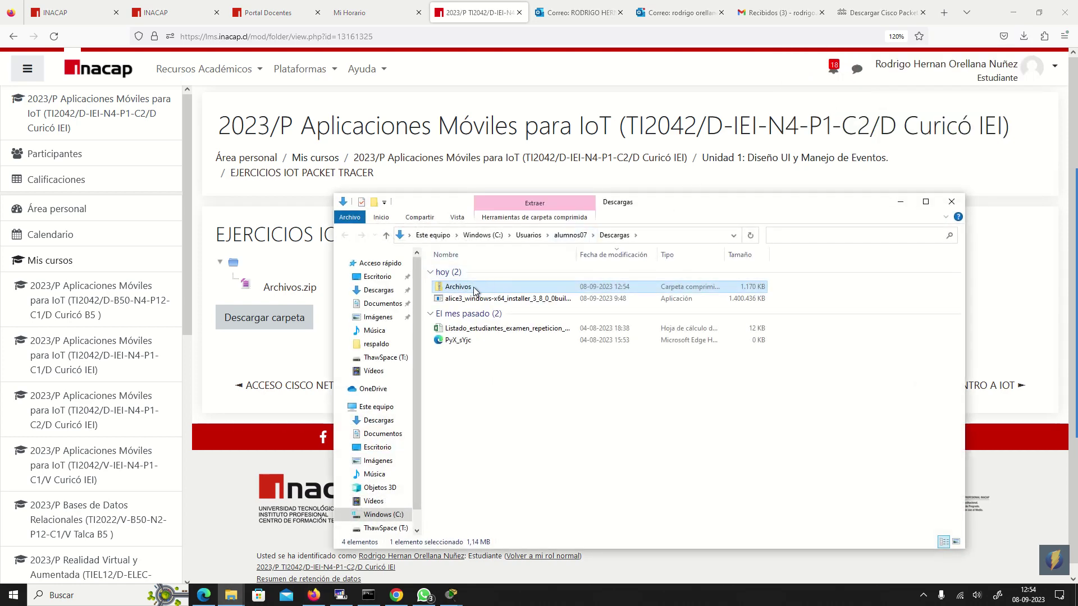
- Move the Archivos zip from Descargas to the ThawSpace (T:) drive
{"action": "right_click", "coordinate": [473, 288]}
{"action": "left_click", "coordinate": [513, 470]}
{"action": "left_click", "coordinate": [382, 408]}
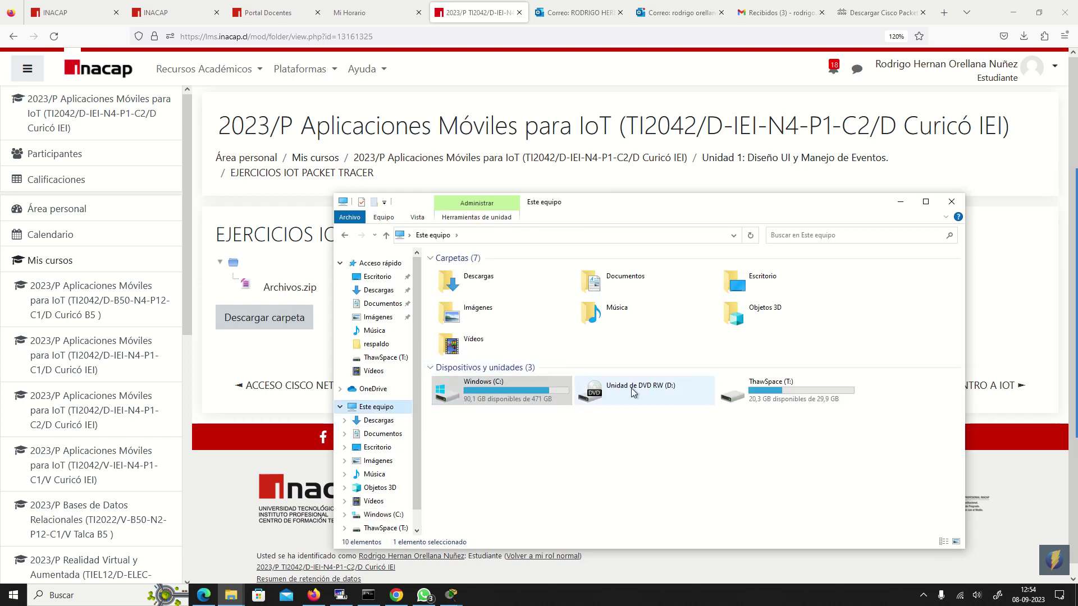
{"action": "double_click", "coordinate": [761, 402]}
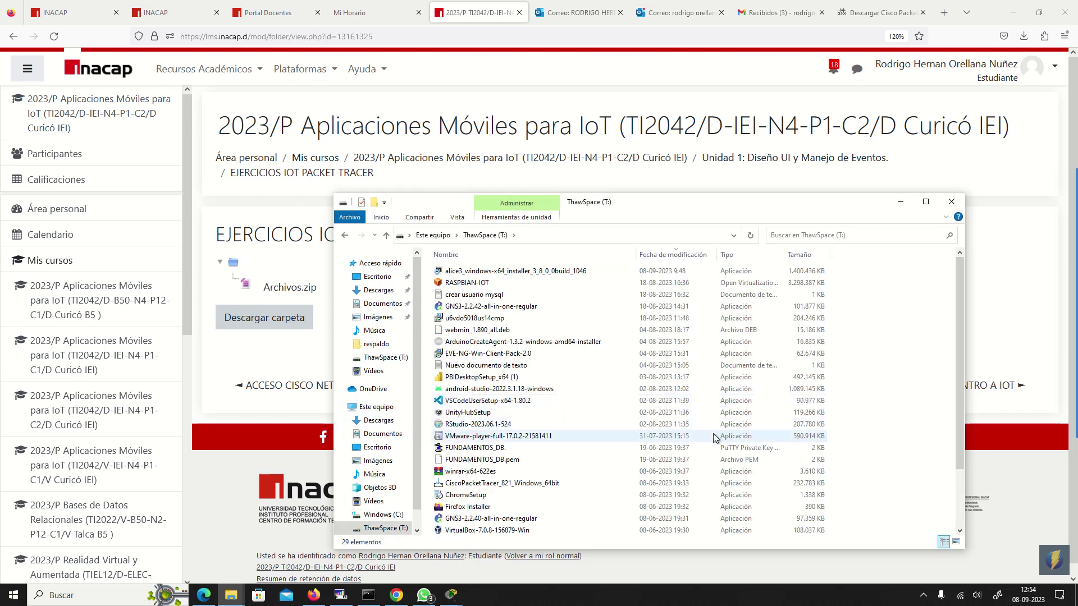
{"action": "right_click", "coordinate": [884, 337]}
{"action": "left_click", "coordinate": [922, 425]}
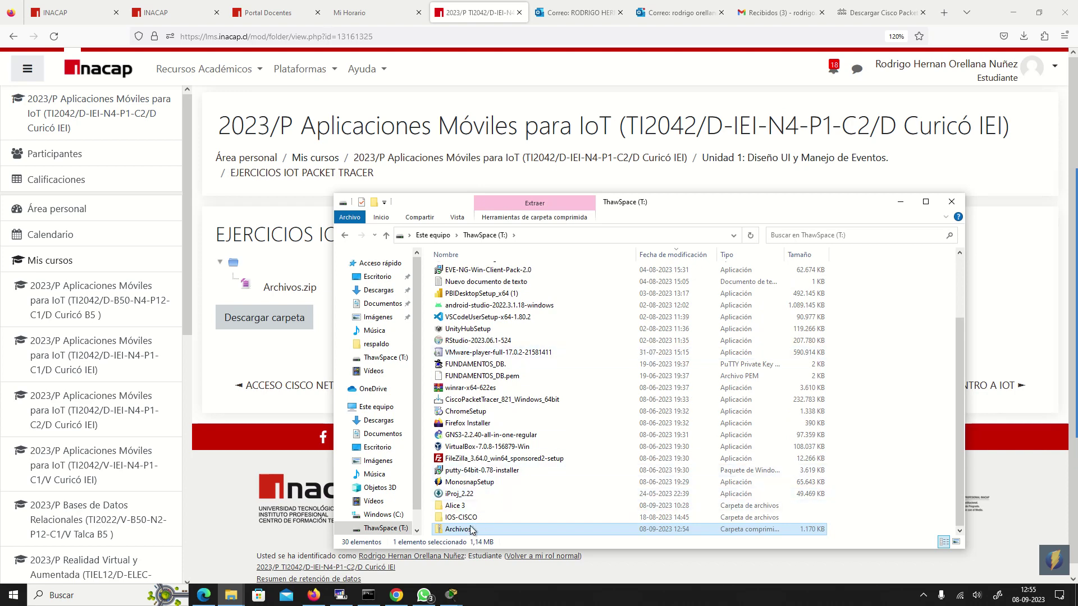
- Extract all of Archivos.zip into an Archivos folder on ThawSpace
{"action": "right_click", "coordinate": [472, 529]}
{"action": "left_click", "coordinate": [557, 328]}
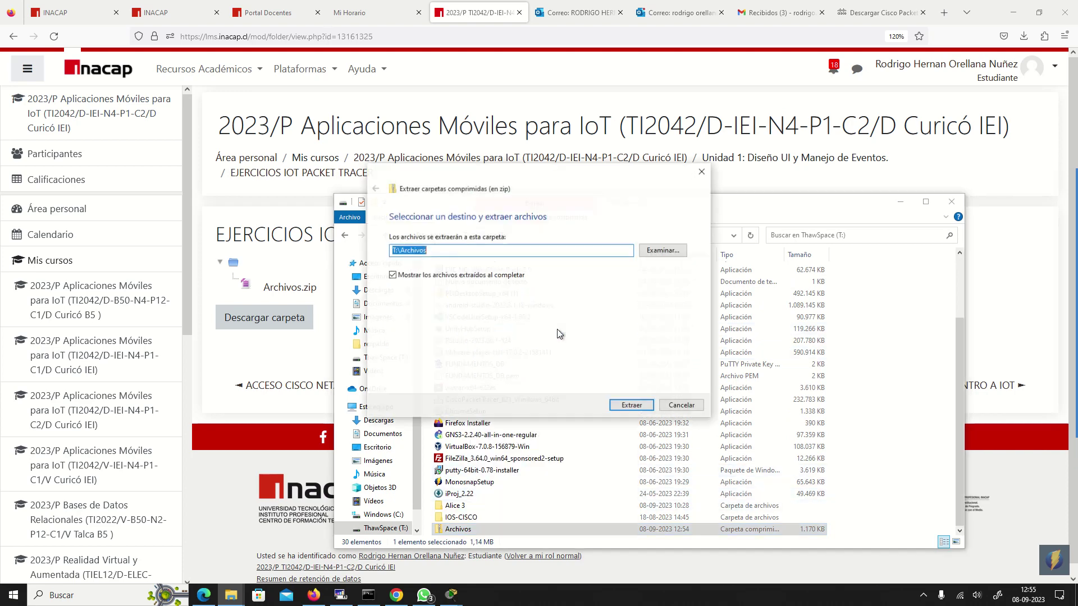
{"action": "left_click", "coordinate": [632, 407]}
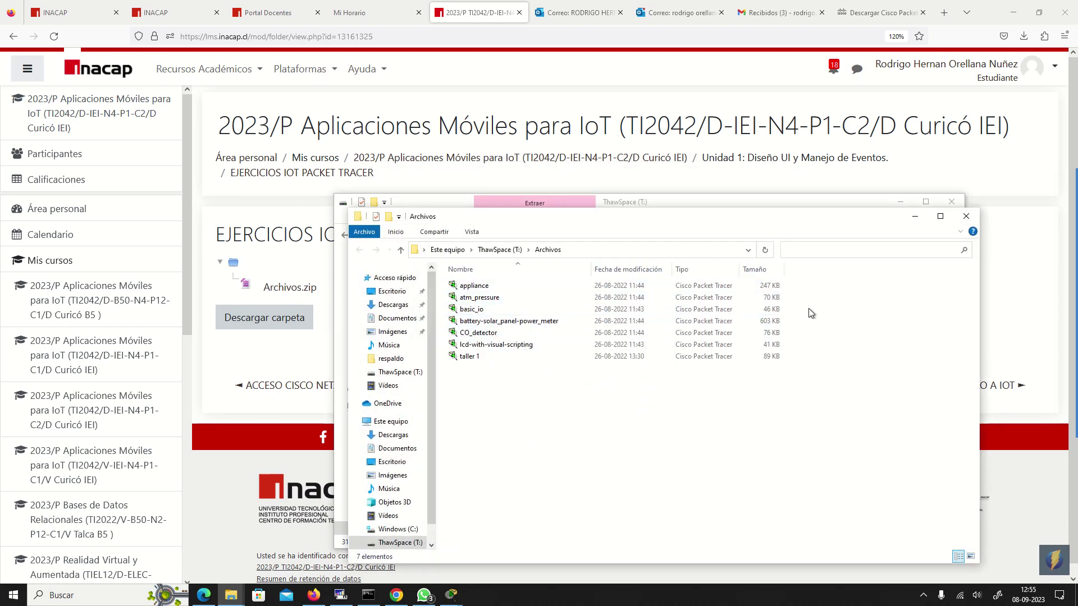
{"action": "left_click", "coordinate": [586, 227]}
{"action": "left_click_drag", "start_coordinate": [586, 226], "coordinate": [691, 252]}
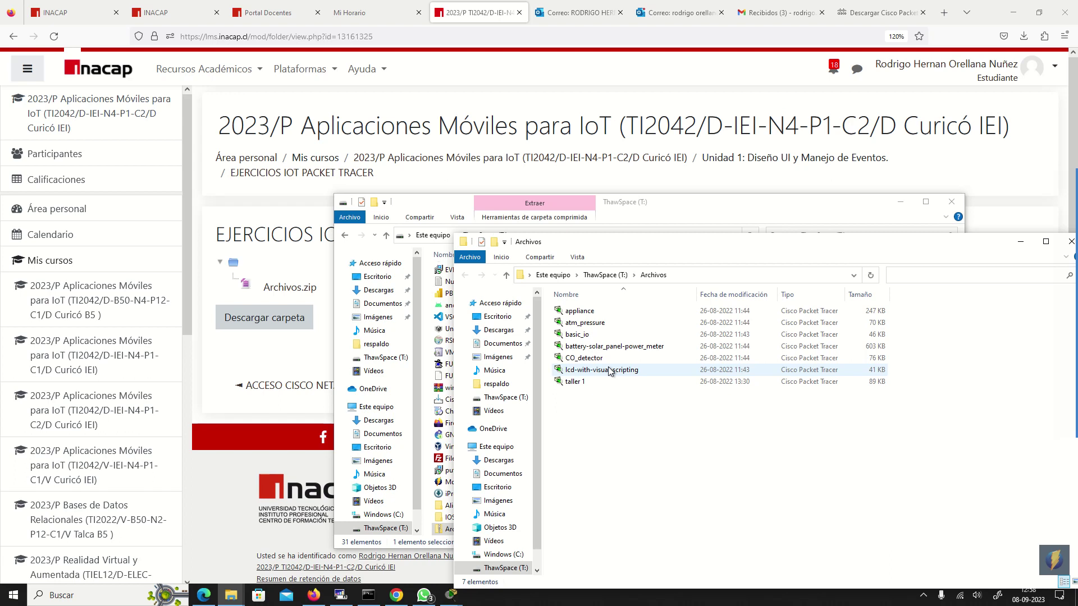
- Open the taller 1 file from the Archivos folder in Packet Tracer
{"action": "right_click", "coordinate": [578, 383]}
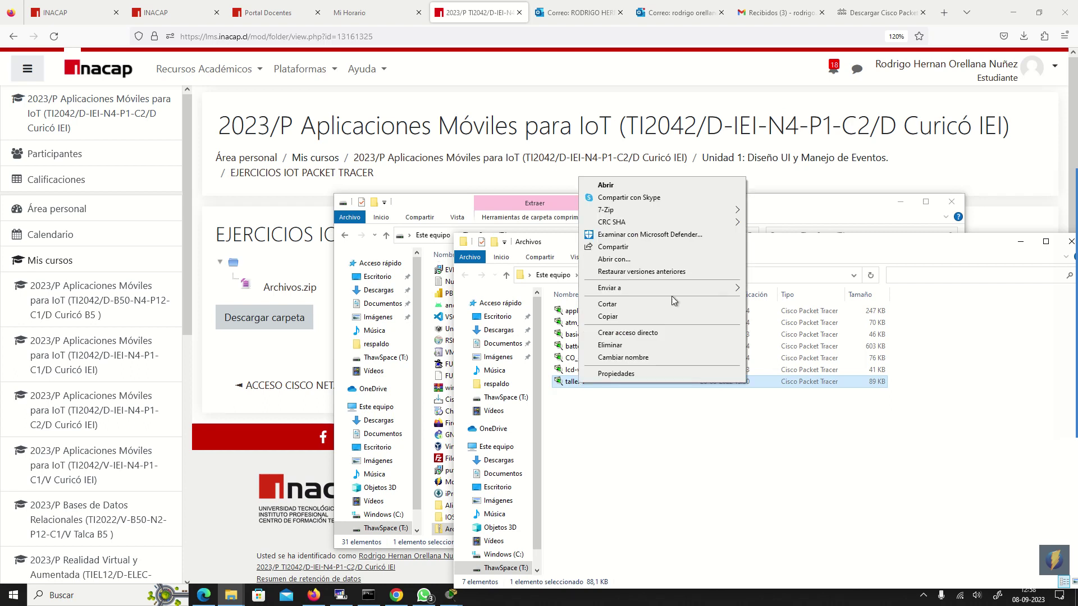
{"action": "left_click", "coordinate": [711, 181]}
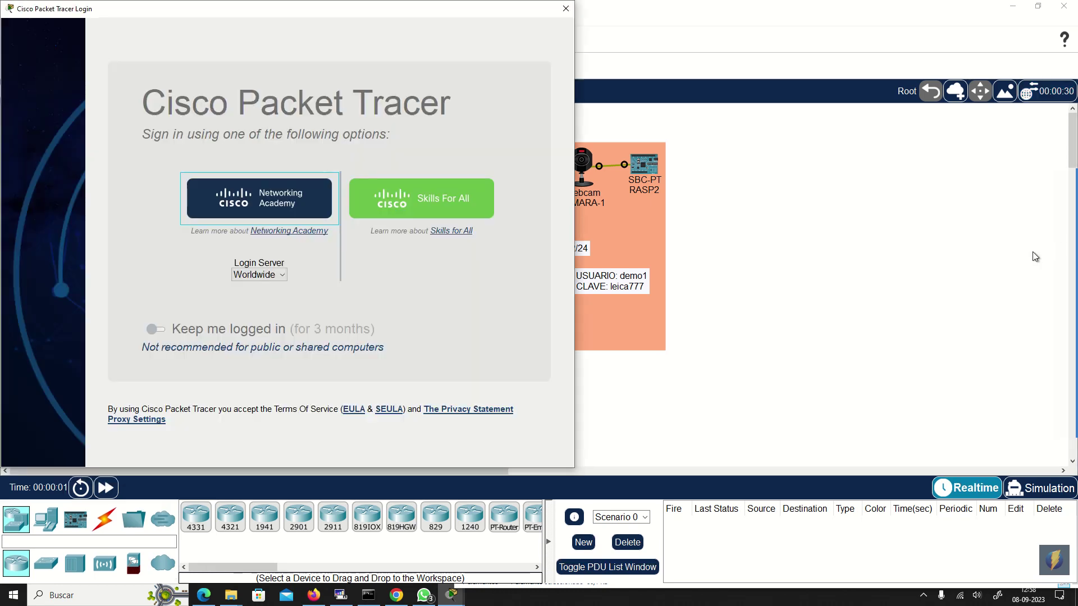
- Sign in with a Networking Academy account, entering the e-mail and password, retrying the password once
{"action": "left_click_drag", "start_coordinate": [387, 11], "coordinate": [804, 152]}
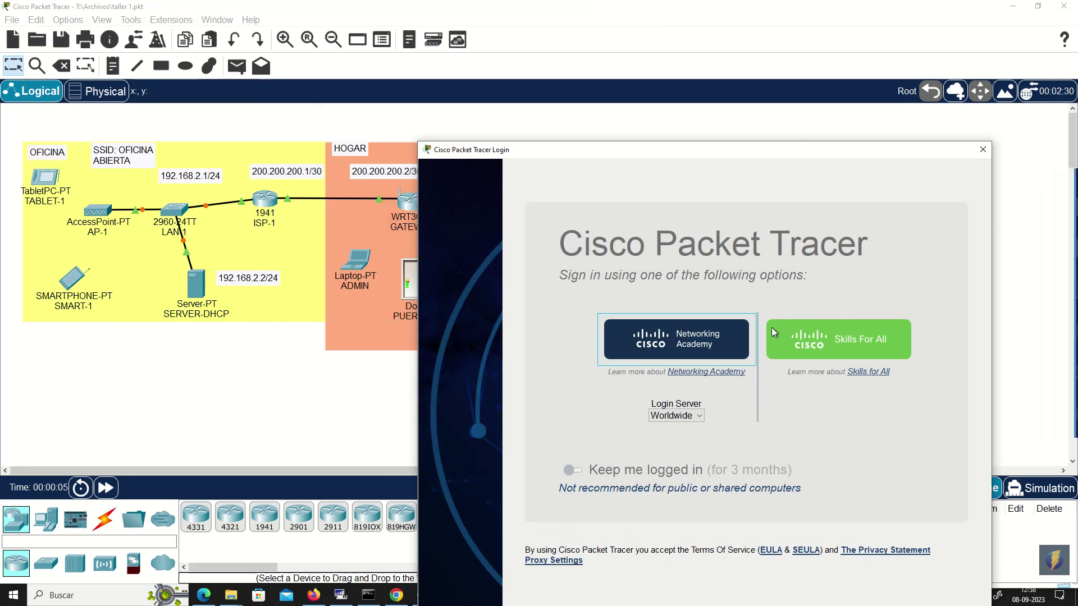
{"action": "left_click", "coordinate": [706, 341]}
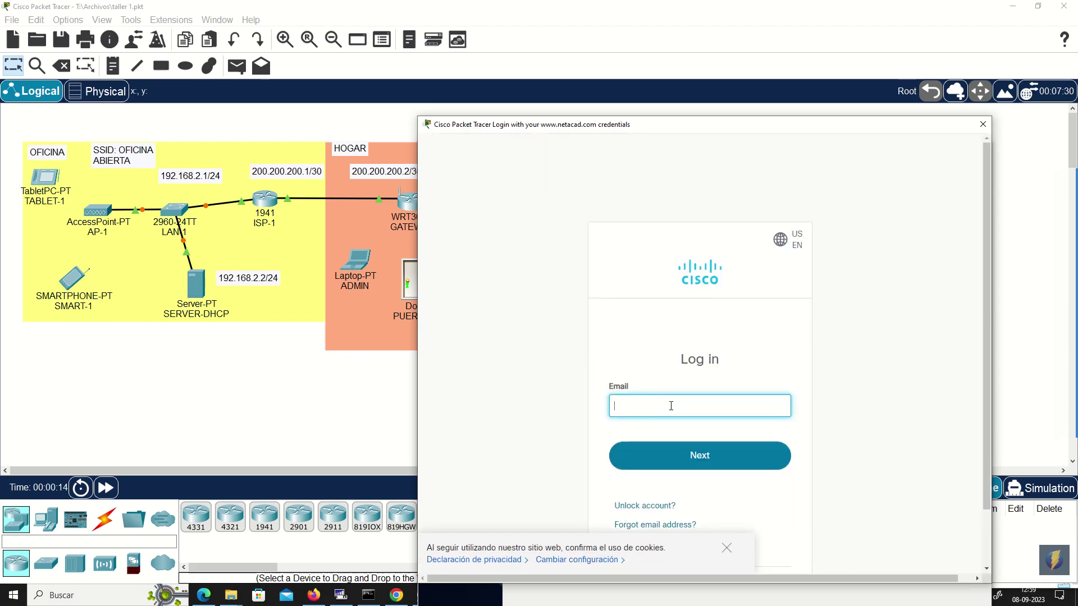
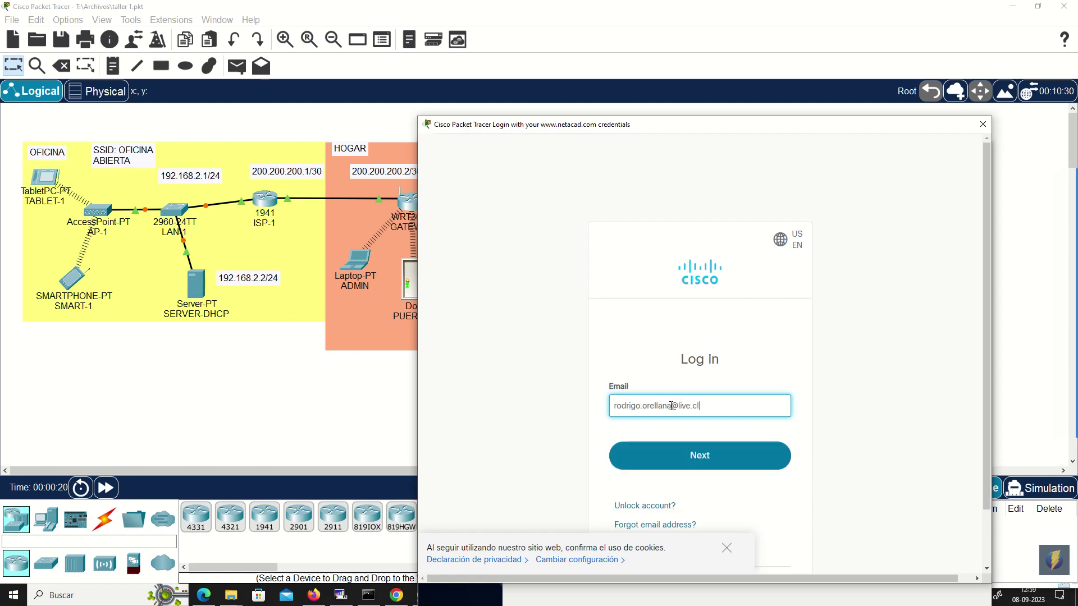
{"action": "key", "text": "Return"}
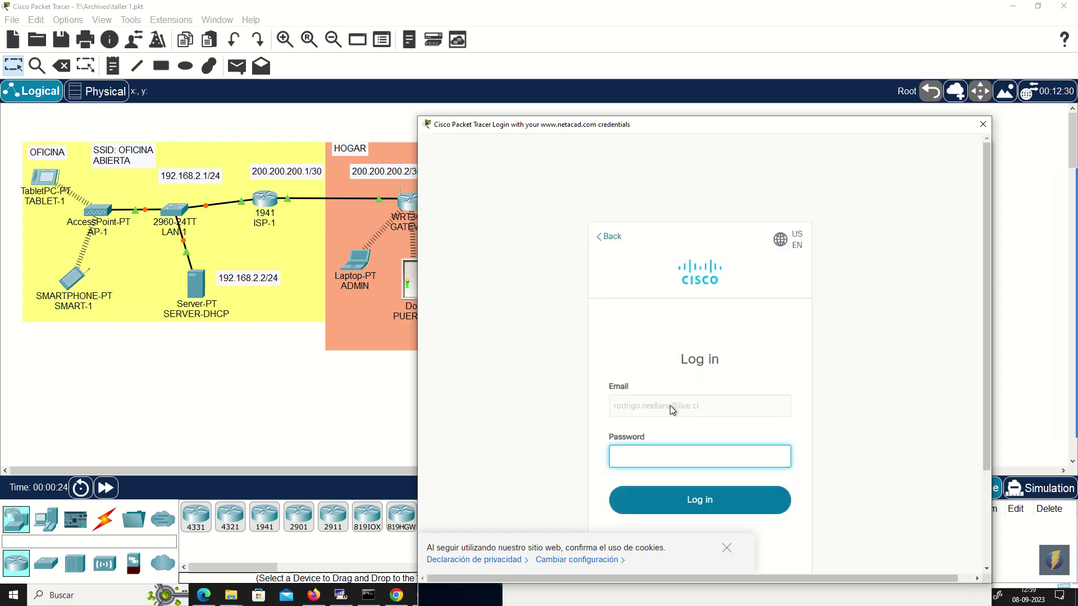
{"action": "type", "text": "*****************"}
{"action": "key", "text": "Return"}
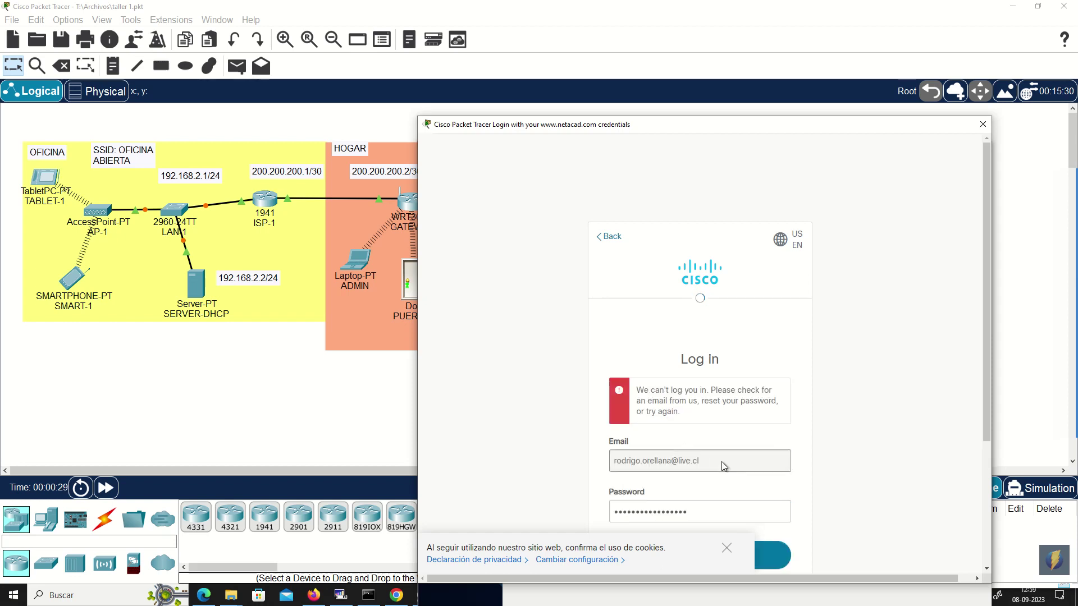
{"action": "double_click", "coordinate": [717, 512]}
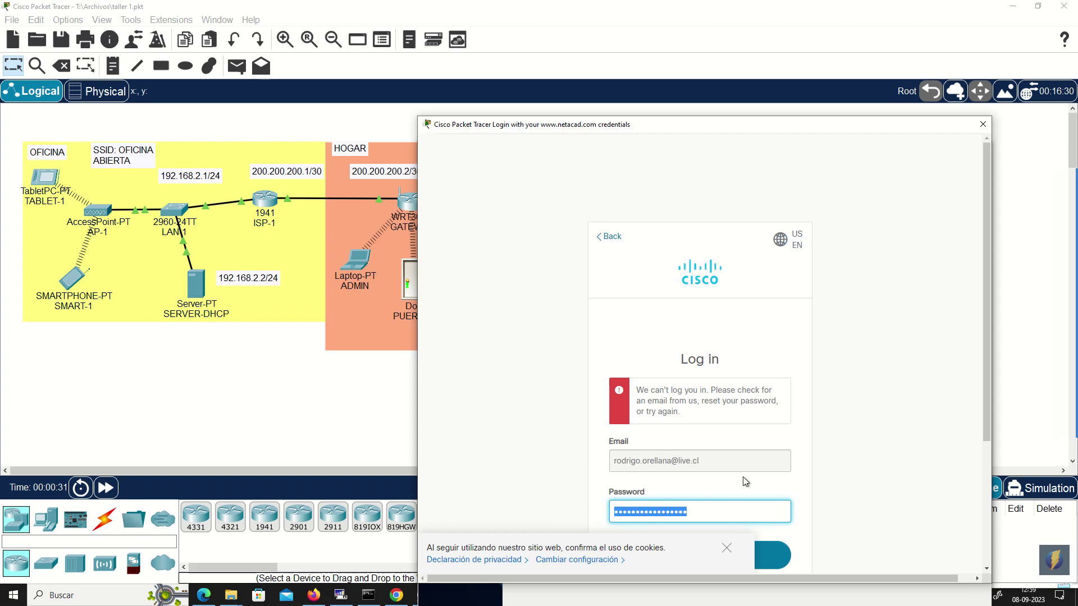
{"action": "type", "text": "*"}
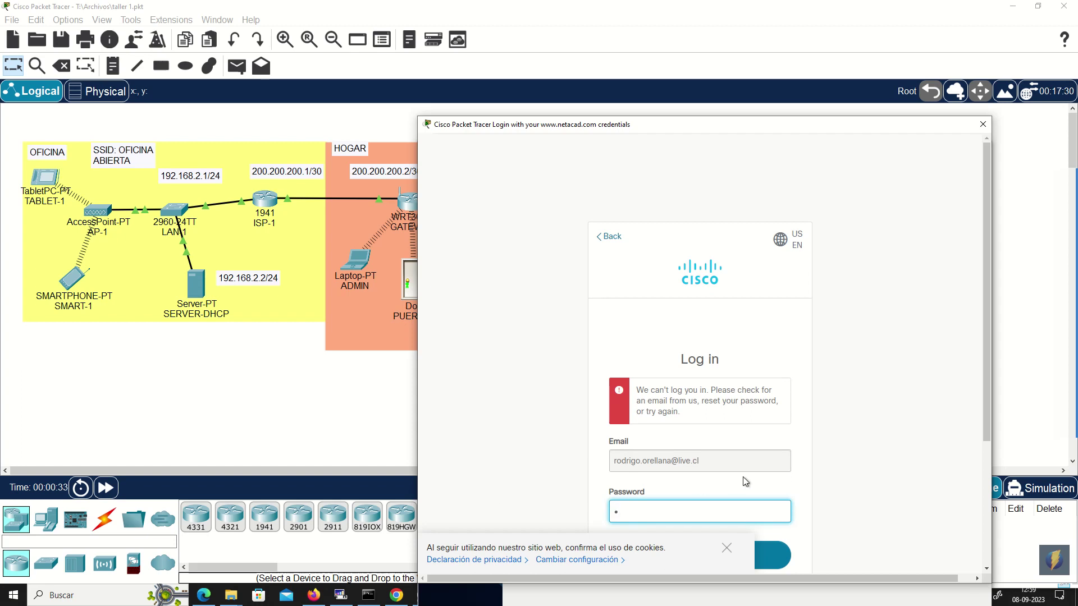
{"action": "type", "text": "***************"}
{"action": "key", "text": "Return"}
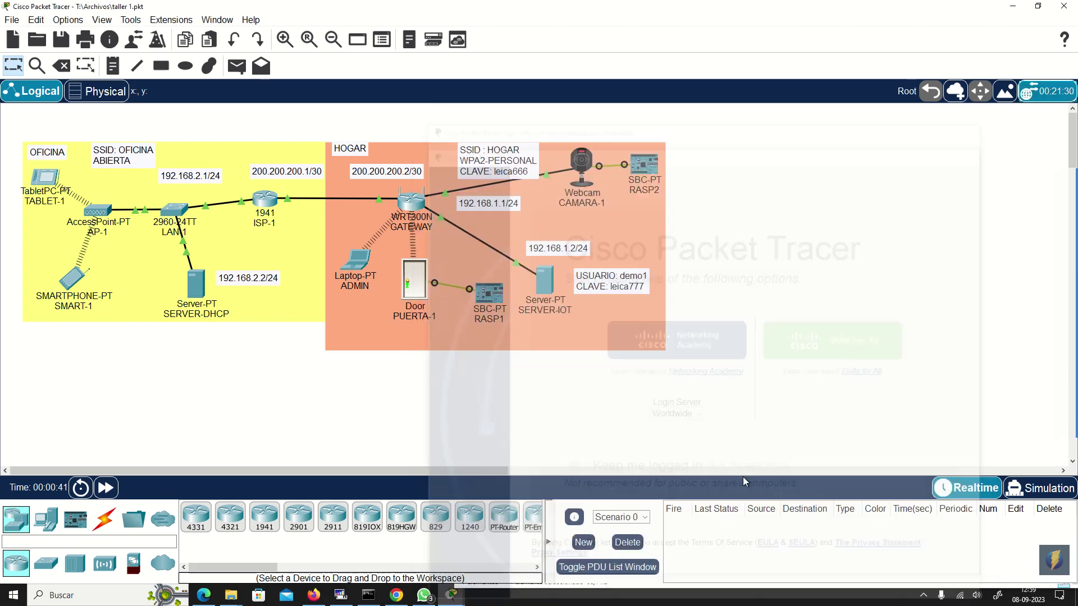
- Zoom in on the OFICINA/HOGAR topology so device and address labels are readable
{"action": "left_click", "coordinate": [284, 40]}
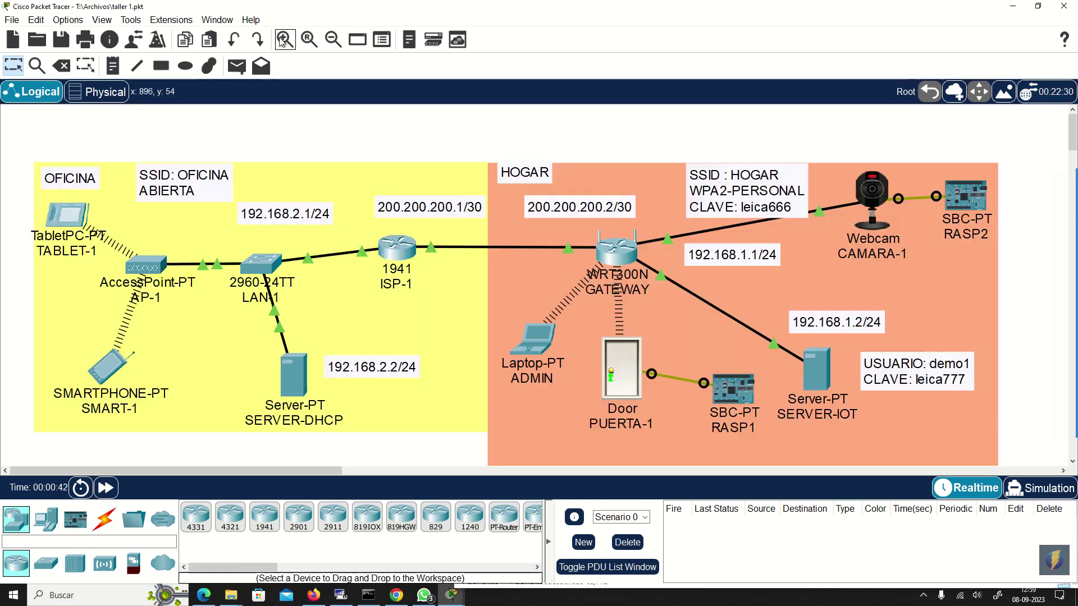